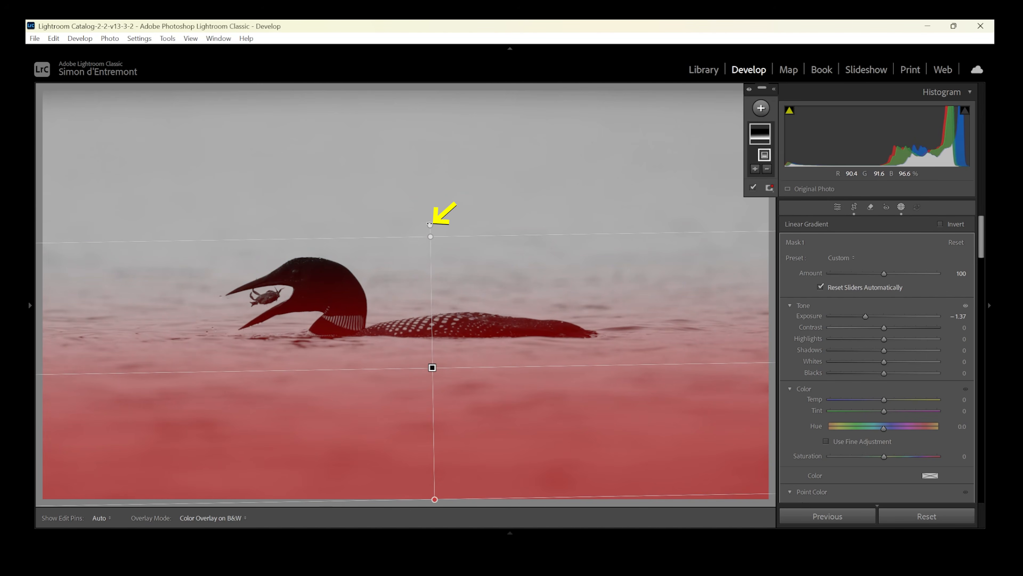
Rotate the linear gradient mask until it is nearly level and move its centre line up near the loon's waterline.
{"action": "mouse_move", "coordinate": [419, 222]}
{"action": "left_mouse_down"}
{"action": "mouse_move", "coordinate": [406, 225]}
{"action": "mouse_move", "coordinate": [466, 226]}
{"action": "mouse_move", "coordinate": [414, 224]}
{"action": "mouse_move", "coordinate": [354, 258]}
{"action": "mouse_move", "coordinate": [374, 242]}
{"action": "mouse_move", "coordinate": [463, 230]}
{"action": "mouse_move", "coordinate": [429, 224]}
{"action": "left_mouse_up"}
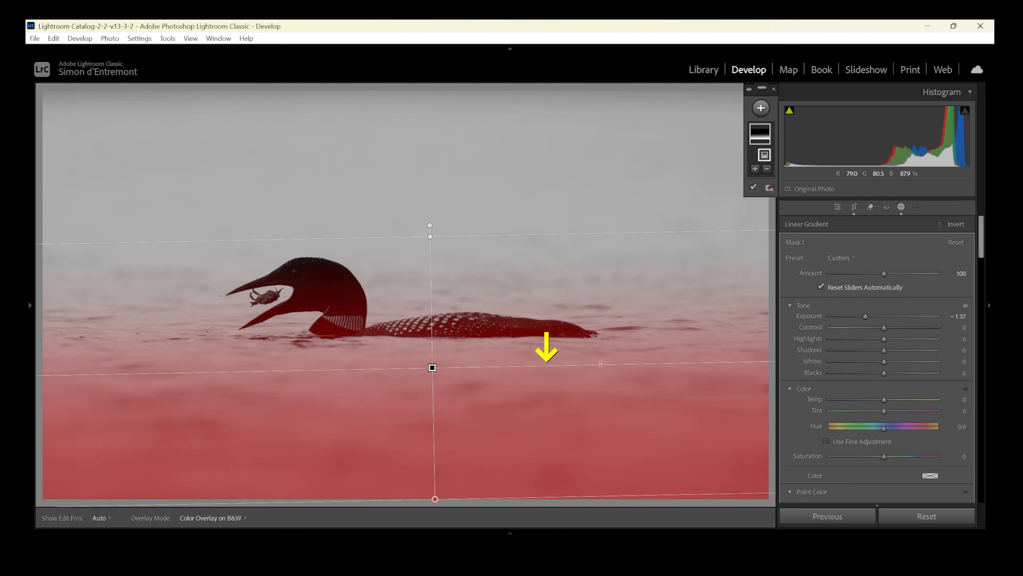
{"action": "left_click_drag", "start_coordinate": [651, 365], "coordinate": [631, 366]}
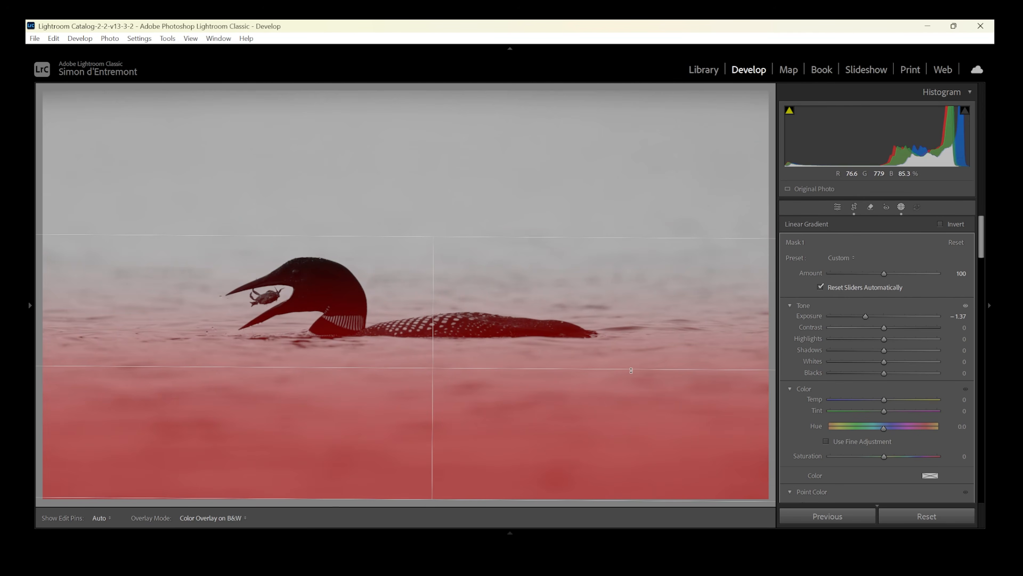
{"action": "left_click_drag", "start_coordinate": [432, 367], "coordinate": [423, 287]}
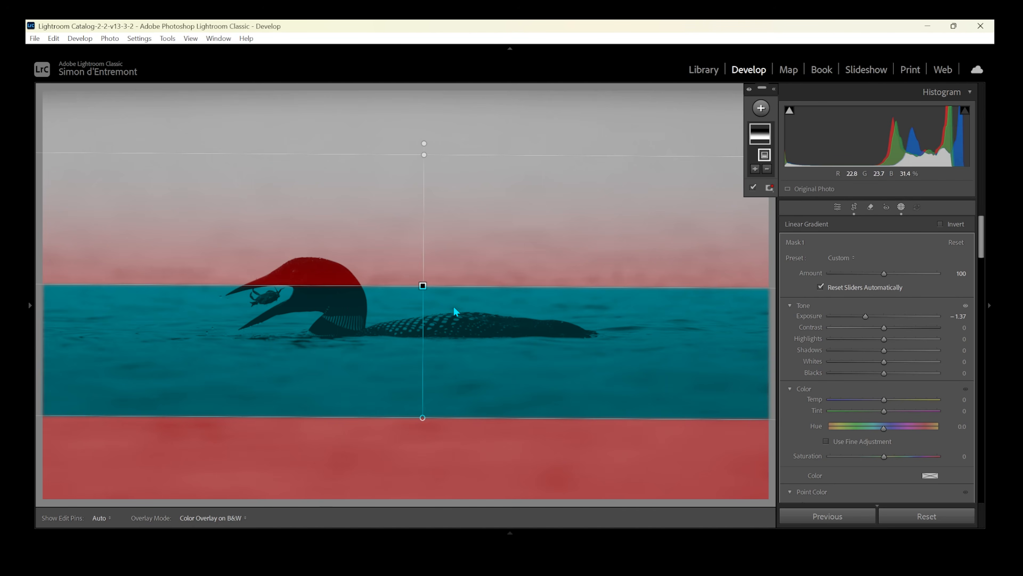
{"action": "left_click_drag", "start_coordinate": [421, 287], "coordinate": [434, 329]}
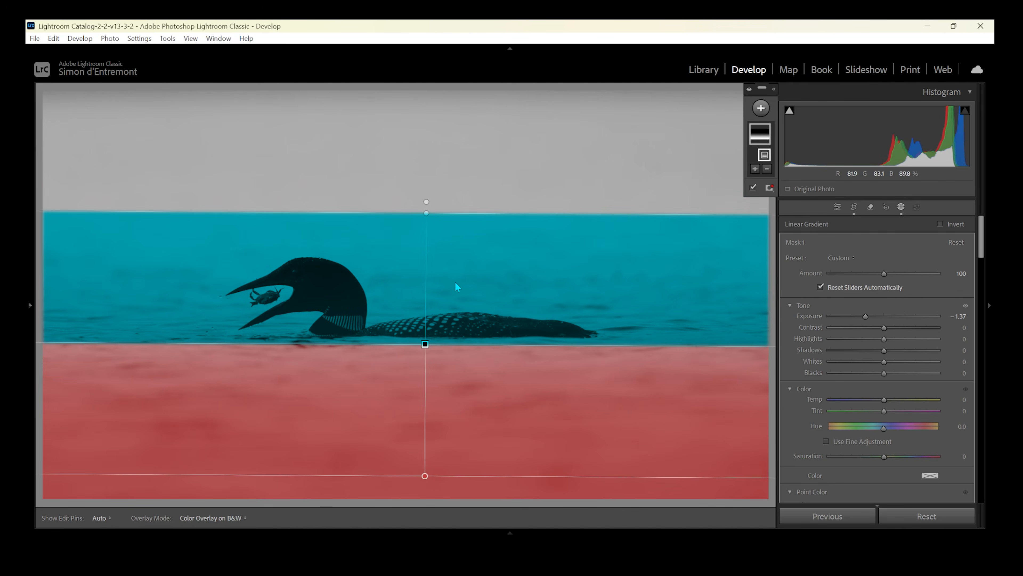
Shorten the linear gradient and lower it onto the foreground water below the loon, setting its exposure to −1.23.
{"action": "left_click_drag", "start_coordinate": [423, 216], "coordinate": [421, 309]}
{"action": "left_click_drag", "start_coordinate": [425, 390], "coordinate": [424, 409]}
{"action": "left_click_drag", "start_coordinate": [868, 319], "coordinate": [869, 317]}
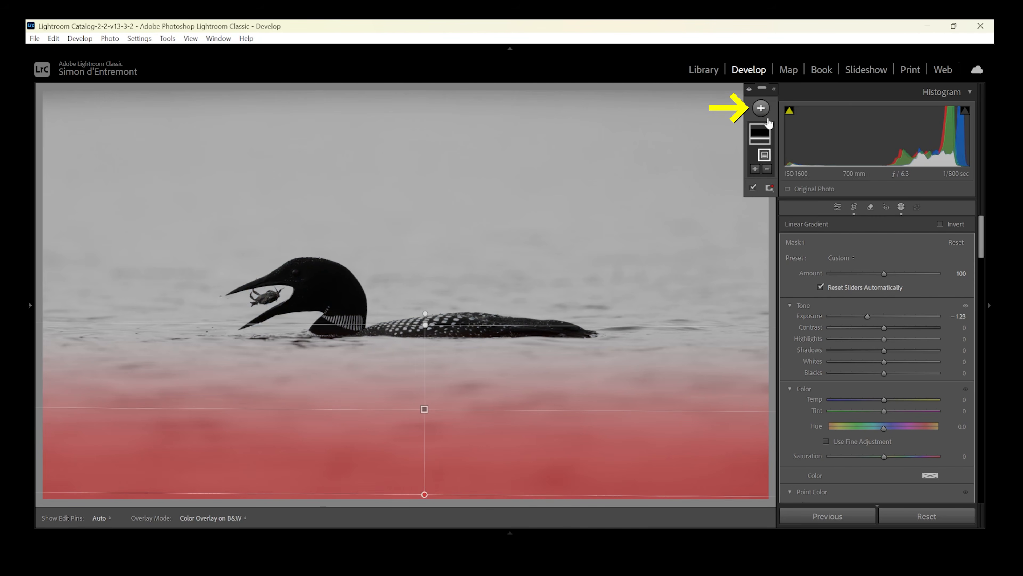
Add a second linear gradient mask from the photo's upper edge down to the loon, with exposure −1.34, and fine-tune its position.
{"action": "left_click", "coordinate": [761, 108]}
{"action": "left_click", "coordinate": [779, 245]}
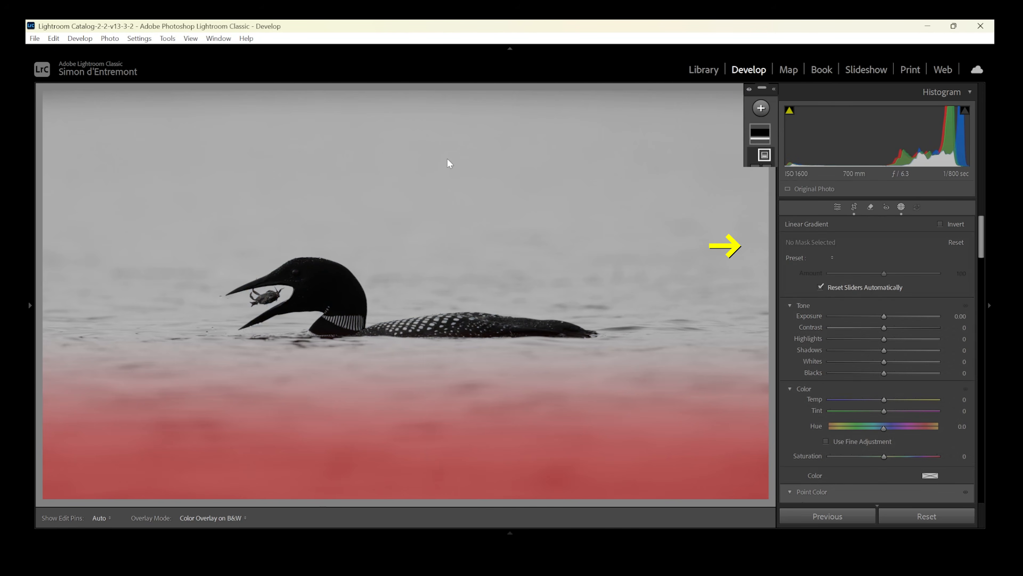
{"action": "left_click_drag", "start_coordinate": [414, 97], "coordinate": [411, 334]}
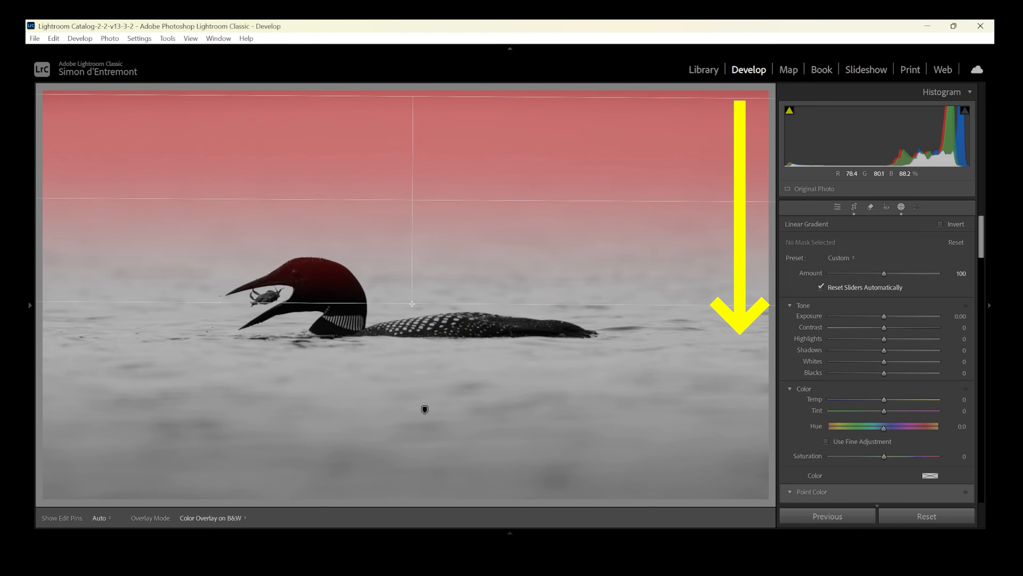
{"action": "left_click_drag", "start_coordinate": [883, 316], "coordinate": [868, 318]}
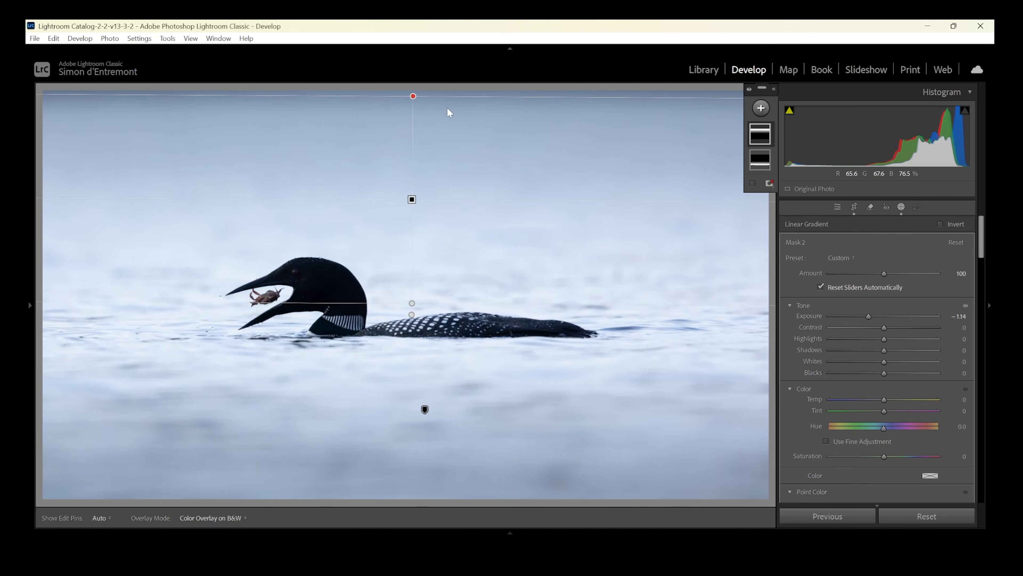
{"action": "mouse_move", "coordinate": [411, 200]}
{"action": "left_mouse_down"}
{"action": "mouse_move", "coordinate": [403, 124]}
{"action": "mouse_move", "coordinate": [418, 190]}
{"action": "left_mouse_up"}
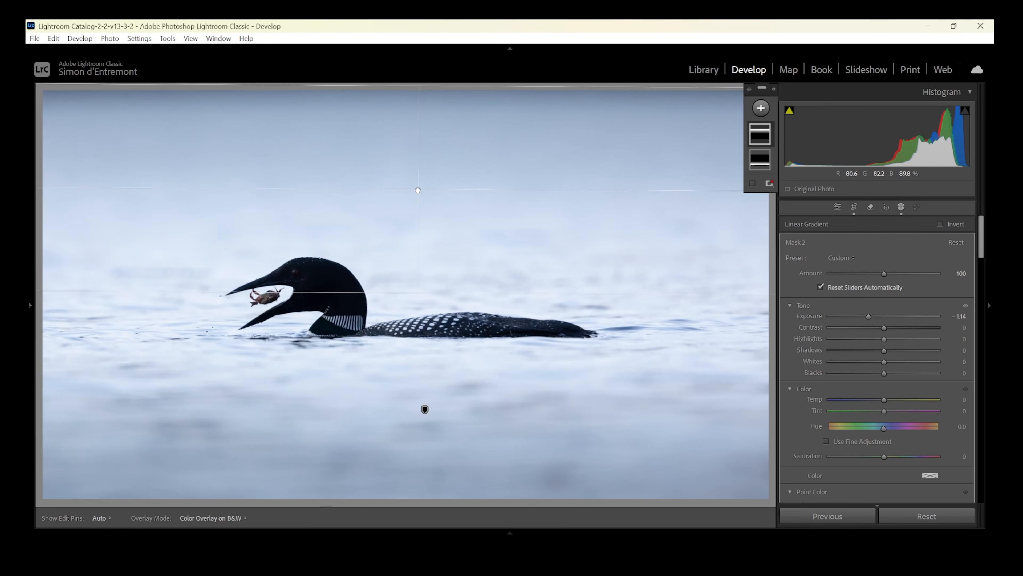
{"action": "mouse_move", "coordinate": [543, 190]}
{"action": "left_mouse_down"}
{"action": "mouse_move", "coordinate": [554, 168]}
{"action": "mouse_move", "coordinate": [541, 206]}
{"action": "mouse_move", "coordinate": [555, 180]}
{"action": "left_mouse_up"}
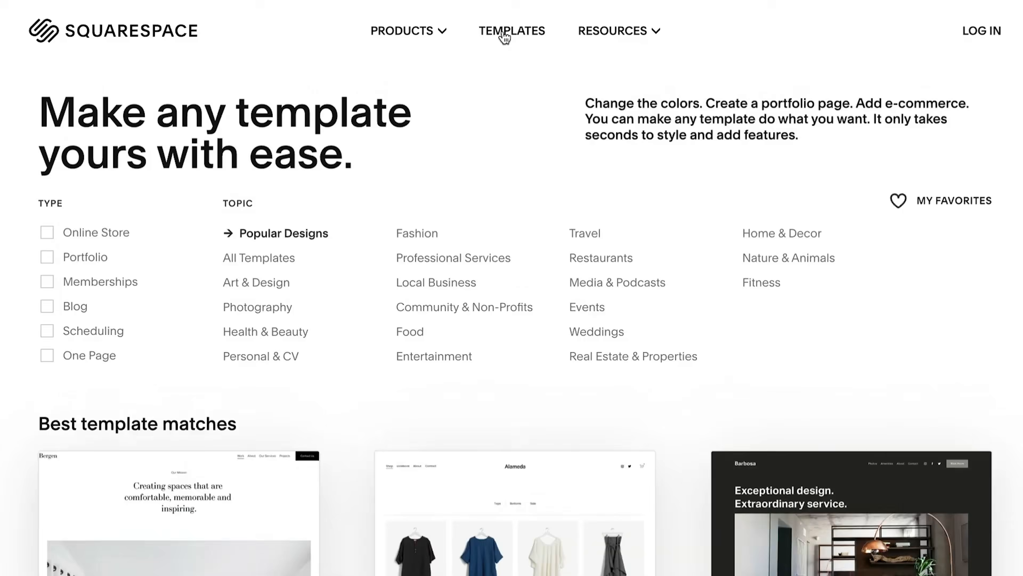
Switch to the Squarespace template page and start building a custom template with Squarespace Blueprint.
{"action": "scroll", "coordinate": [504, 37], "scroll_direction": "down", "scroll_amount": 10}
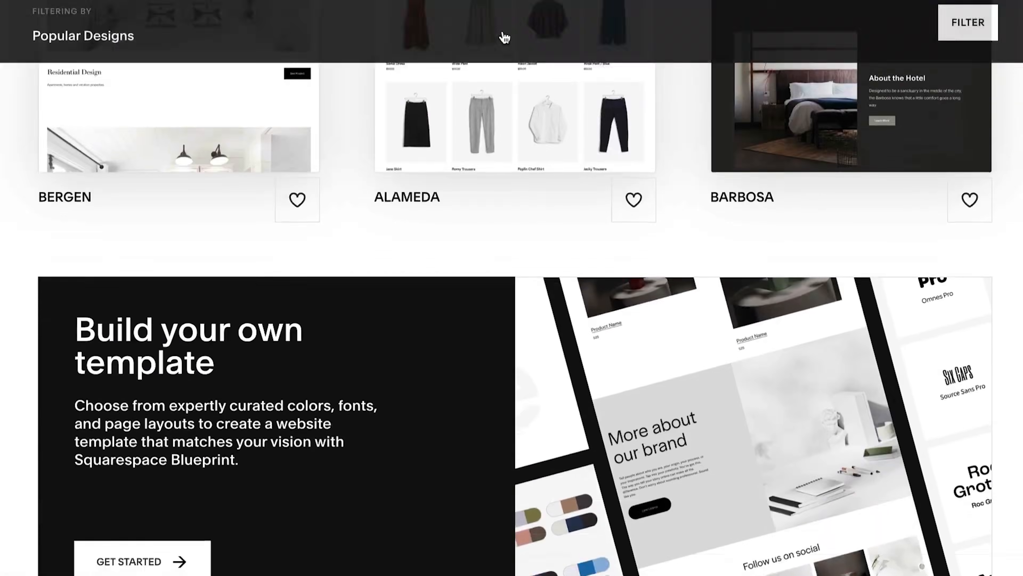
{"action": "scroll", "coordinate": [505, 81], "scroll_direction": "down", "scroll_amount": 3}
{"action": "left_click", "coordinate": [151, 472]}
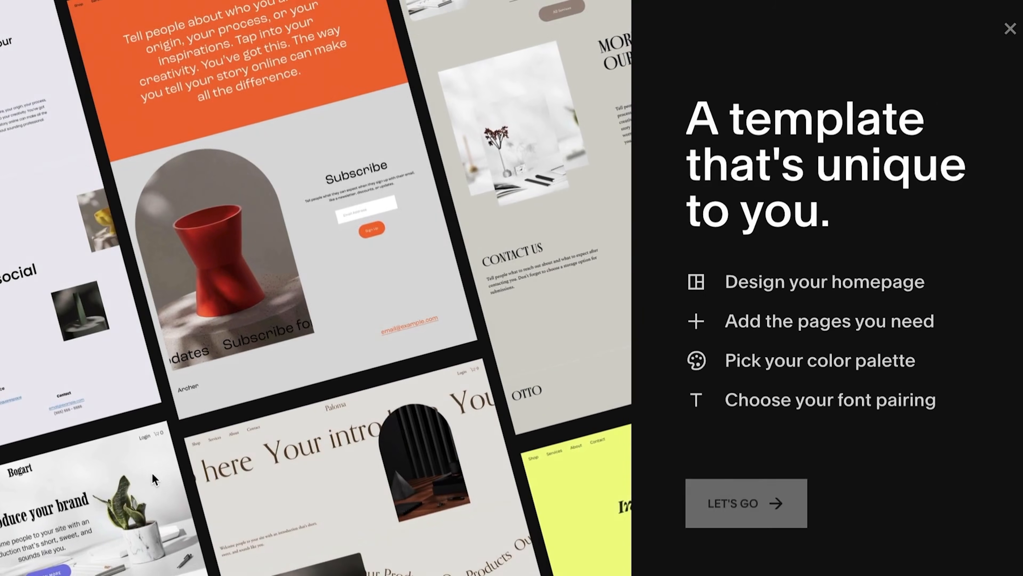
{"action": "left_click", "coordinate": [737, 511]}
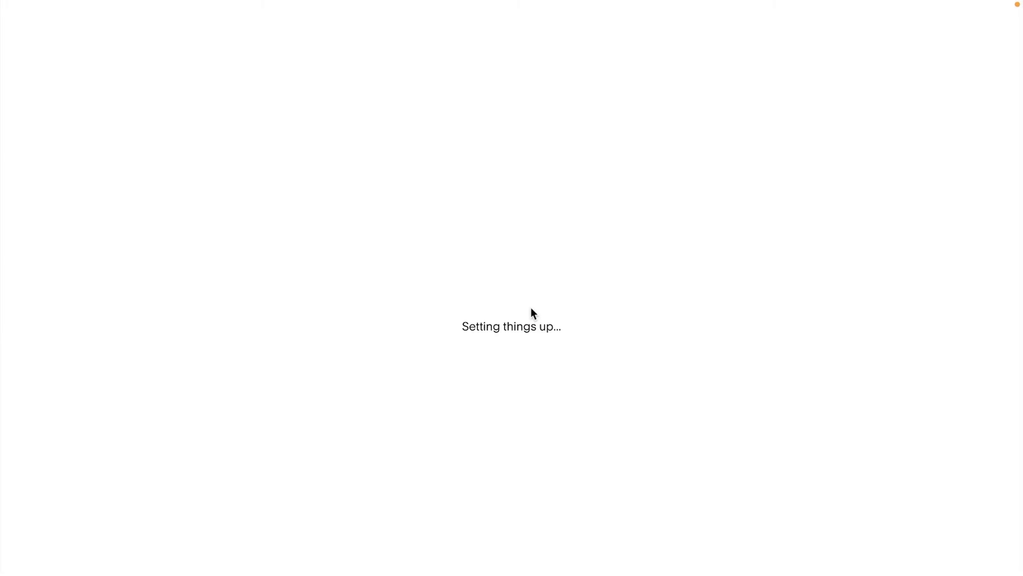
Title the site "My Photography Business" and choose the homepage intro layout with the potted plant on a white desk.
{"action": "type", "text": "My Photography Business"}
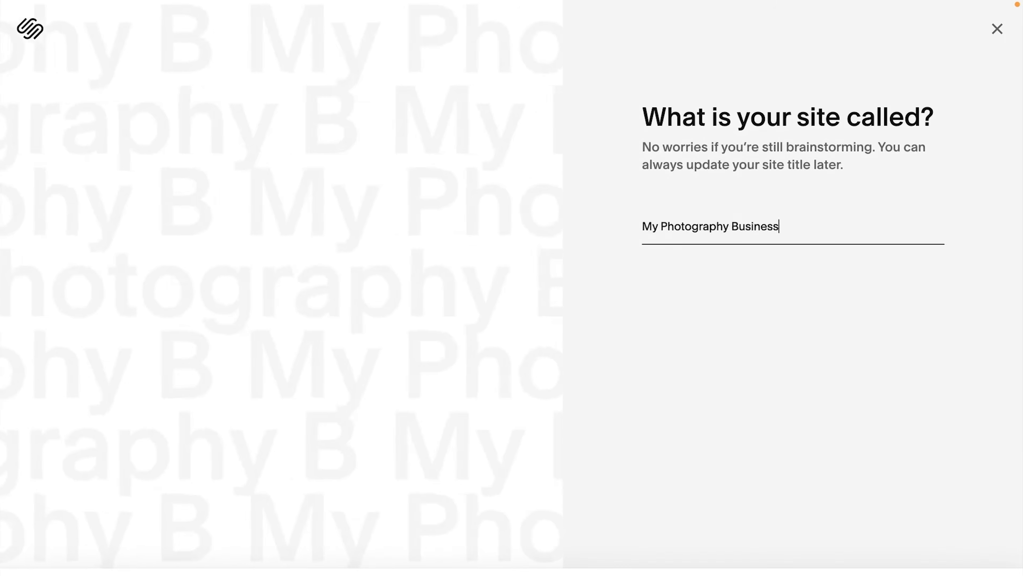
{"action": "left_click", "coordinate": [985, 542]}
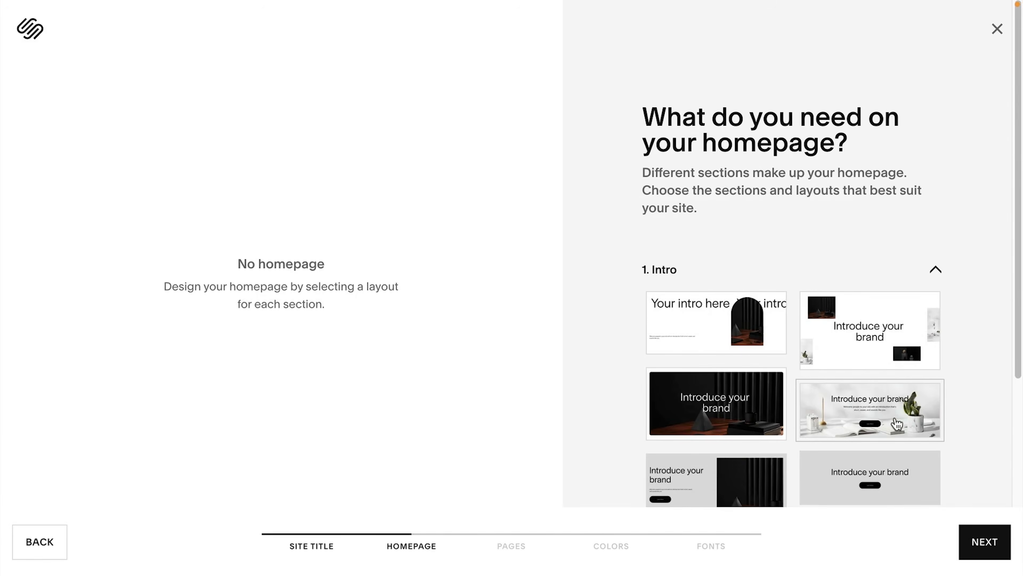
{"action": "left_click", "coordinate": [896, 423]}
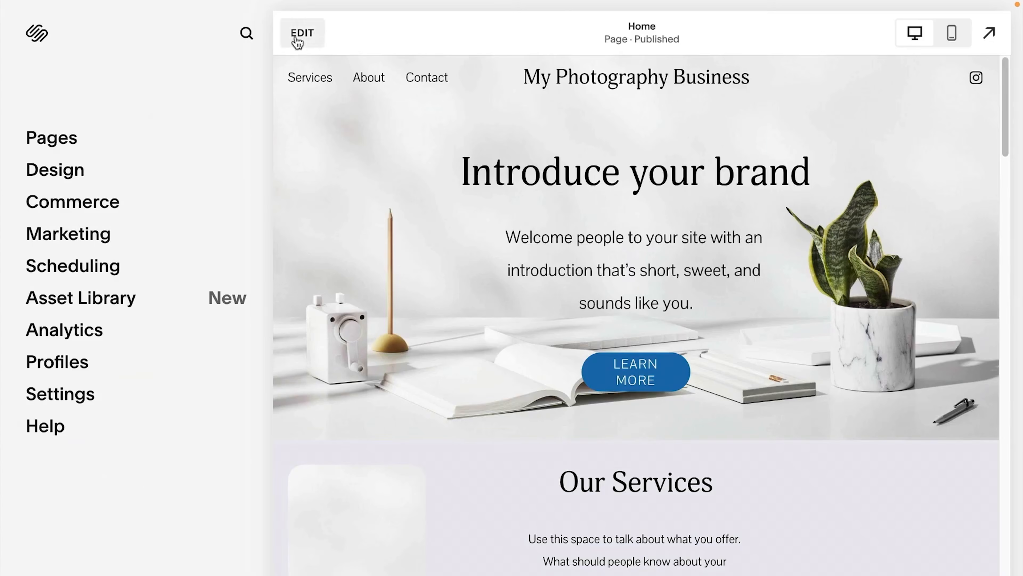
Replace the existing text in the chosen text field with "Thanks for".
{"action": "left_click", "coordinate": [297, 40]}
{"action": "mouse_move", "coordinate": [217, 171]}
{"action": "left_click", "coordinate": [361, 278]}
{"action": "key", "text": "ctrl+a"}
{"action": "type", "text": "Thanks for"}
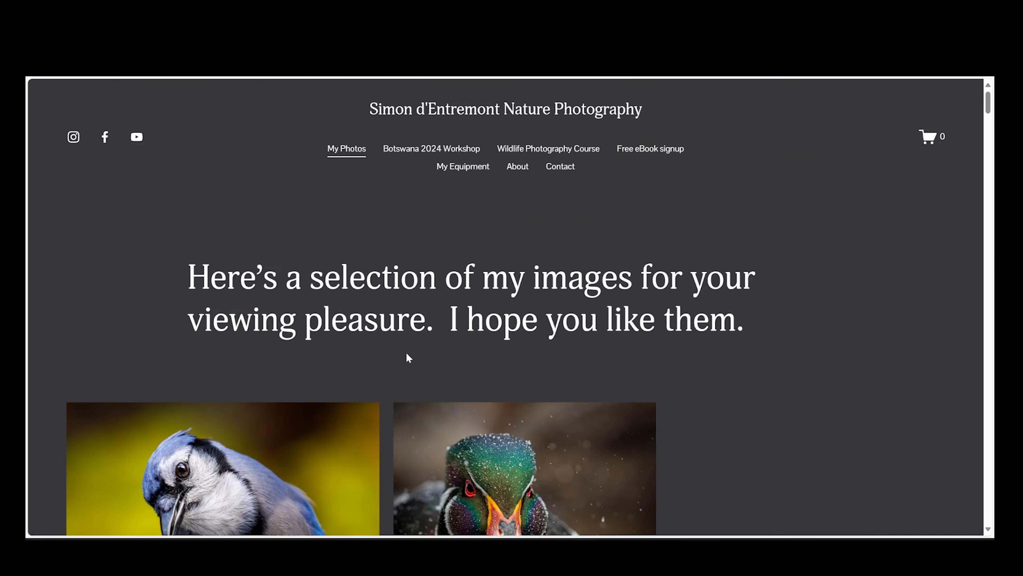
Browse the Squarespace features page, the bird photos in the portfolio gallery, and the article on Afterpay payments.
{"action": "scroll", "coordinate": [407, 356], "scroll_direction": "down", "scroll_amount": 5}
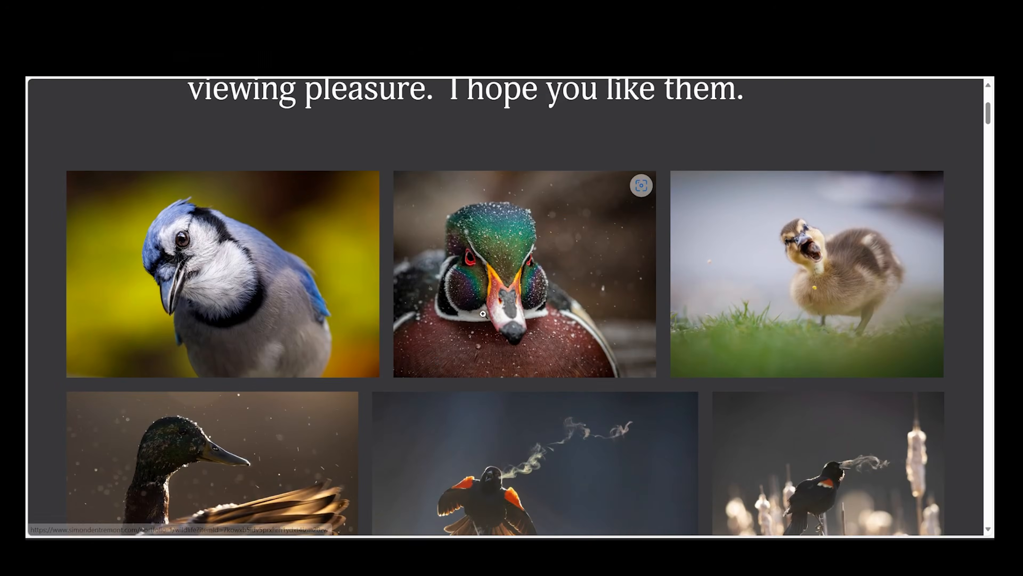
{"action": "left_click", "coordinate": [338, 256]}
{"action": "left_click", "coordinate": [961, 312]}
{"action": "left_click", "coordinate": [962, 313]}
{"action": "left_click", "coordinate": [961, 312]}
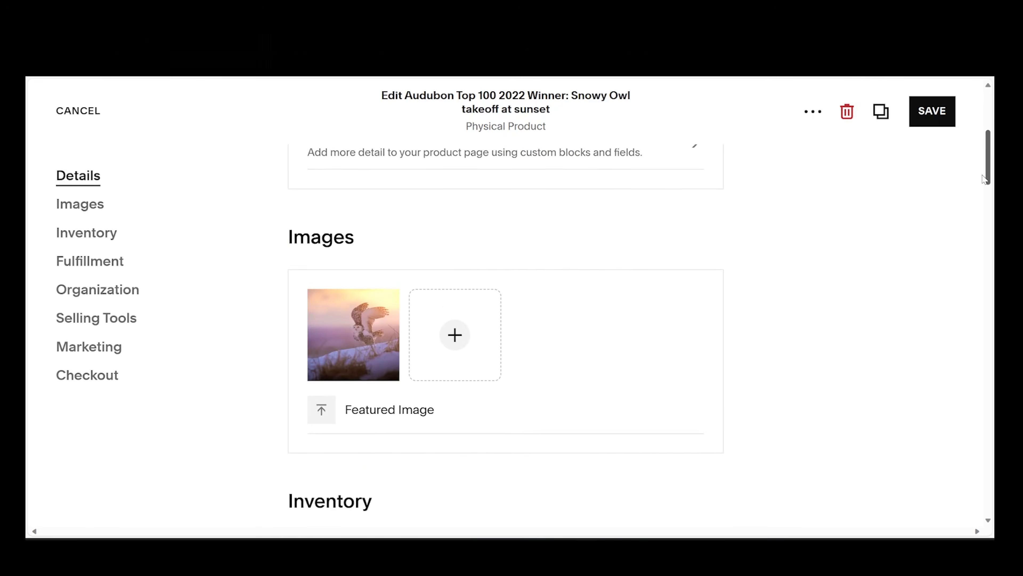
{"action": "mouse_move", "coordinate": [983, 180]}
{"action": "left_mouse_down"}
{"action": "mouse_move", "coordinate": [980, 304]}
{"action": "mouse_move", "coordinate": [992, 171]}
{"action": "left_mouse_up"}
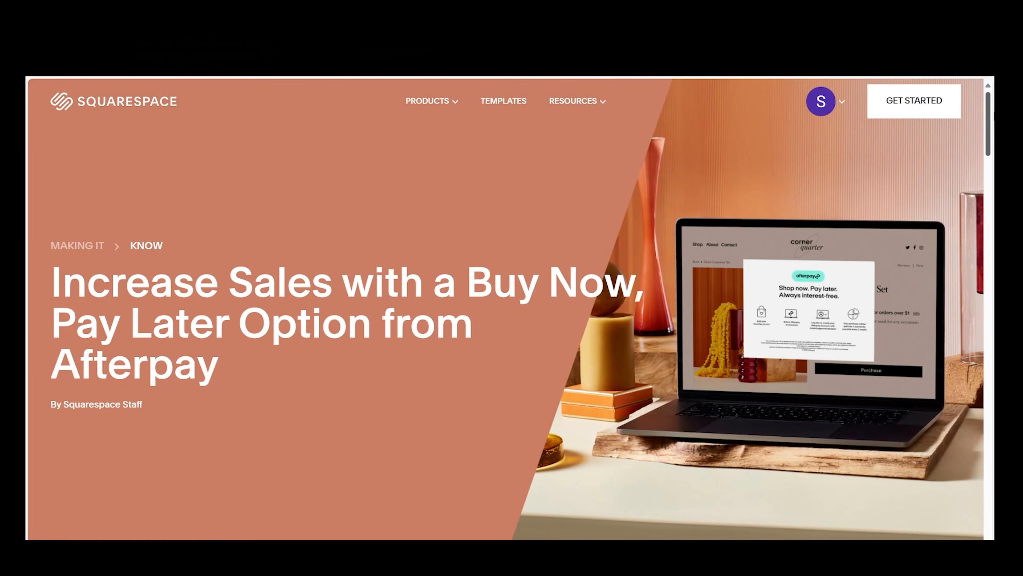
{"action": "left_click_drag", "start_coordinate": [991, 125], "coordinate": [988, 221]}
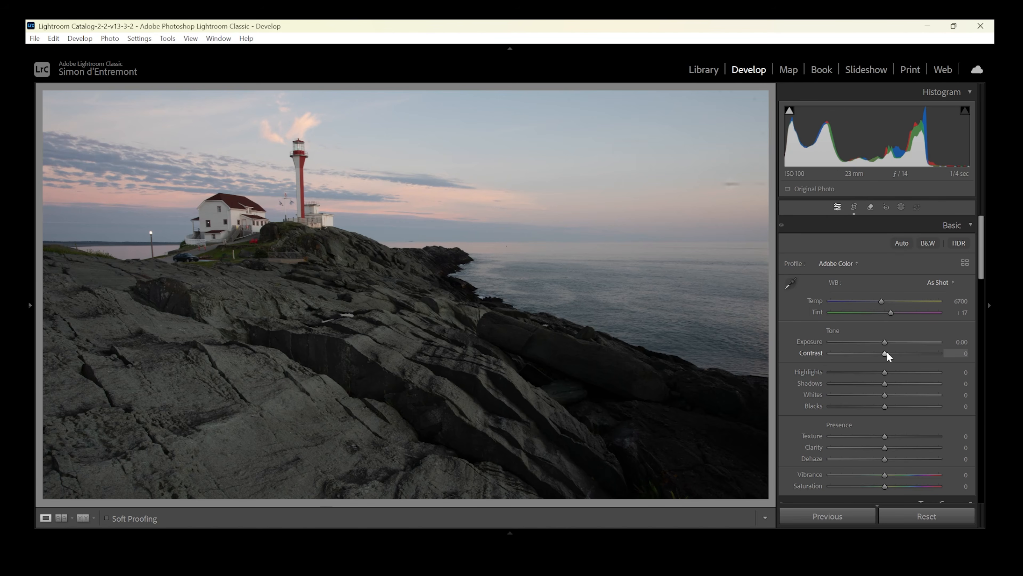
In Lightroom Classic, set Contrast to +1 on the lighthouse photo and add a radial gradient mask on the central rocks with exposure −0.52.
{"action": "left_click_drag", "start_coordinate": [922, 354], "coordinate": [901, 357]}
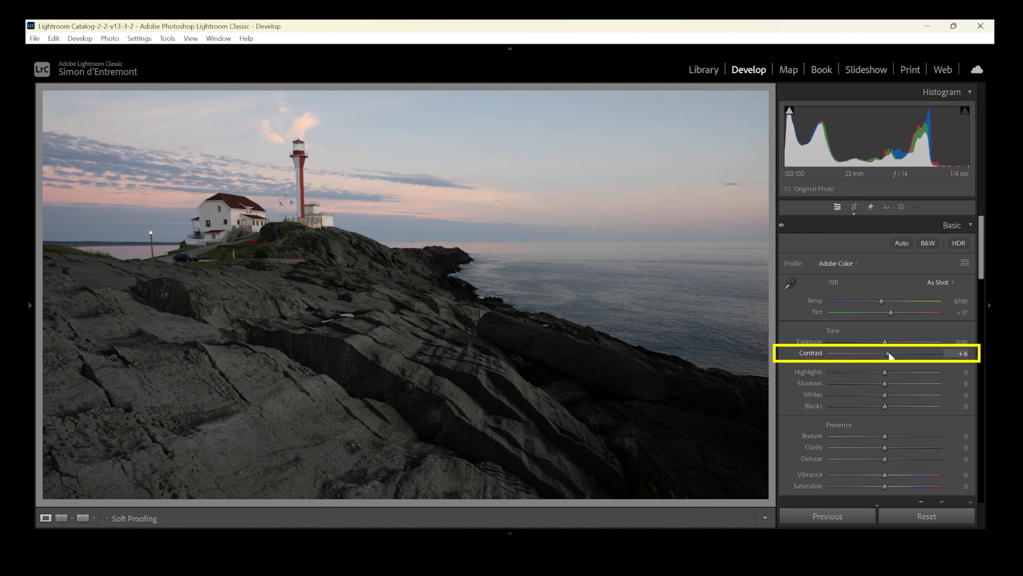
{"action": "left_click", "coordinate": [902, 207]}
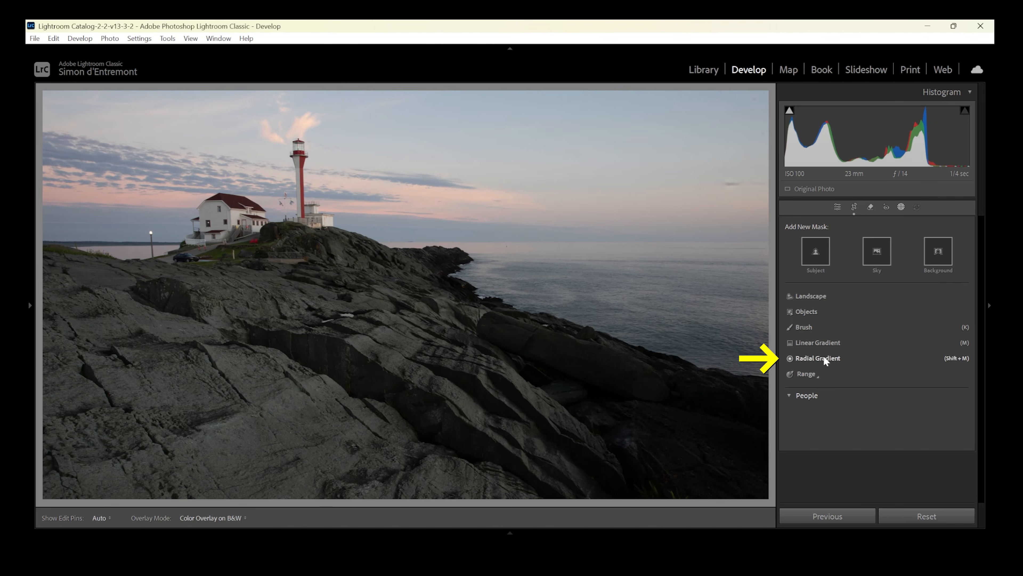
{"action": "key", "text": "shift+m"}
{"action": "left_click_drag", "start_coordinate": [361, 352], "coordinate": [395, 375]}
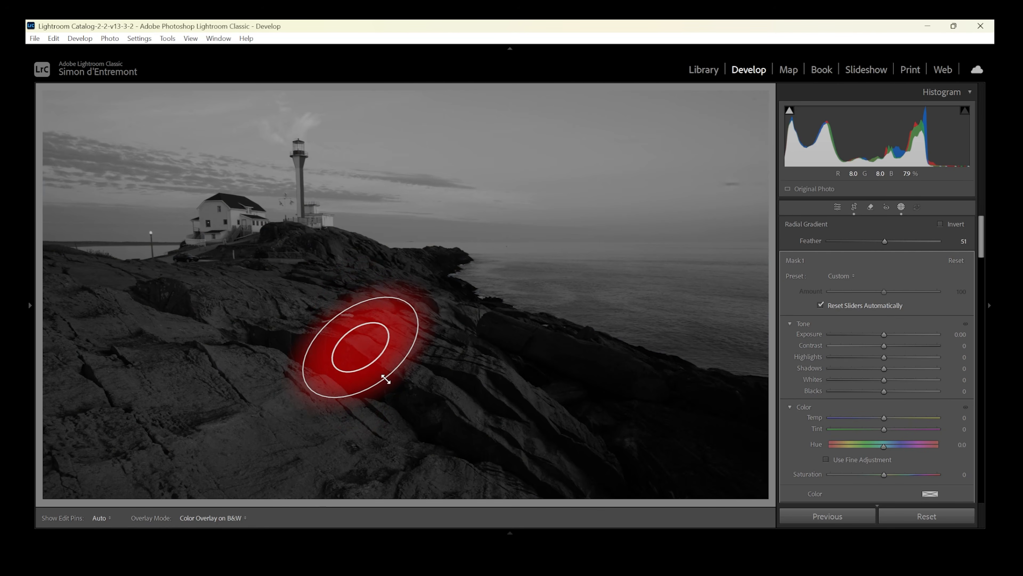
{"action": "left_click_drag", "start_coordinate": [361, 347], "coordinate": [354, 321]}
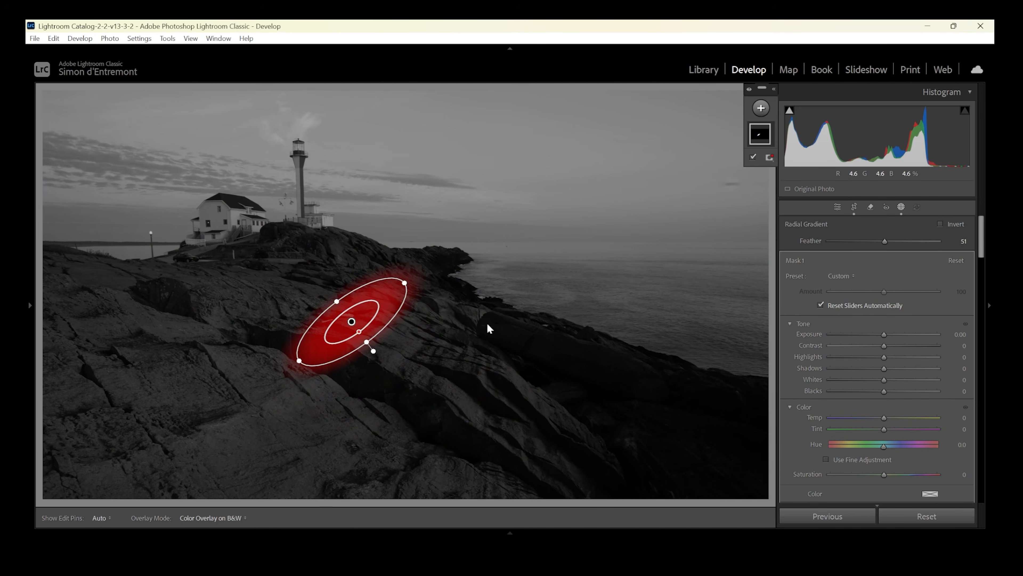
{"action": "left_click_drag", "start_coordinate": [884, 334], "coordinate": [879, 337]}
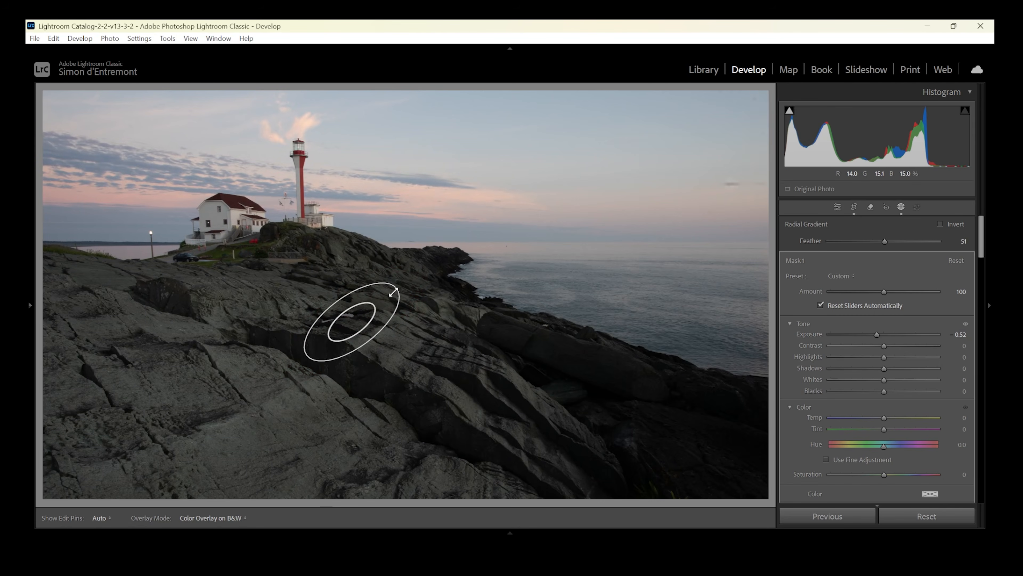
Duplicate Radial Gradient 1, place the copy on the lower-left rocks as a longer ellipse, and set the mask's exposure to −0.61.
{"action": "mouse_move", "coordinate": [351, 321]}
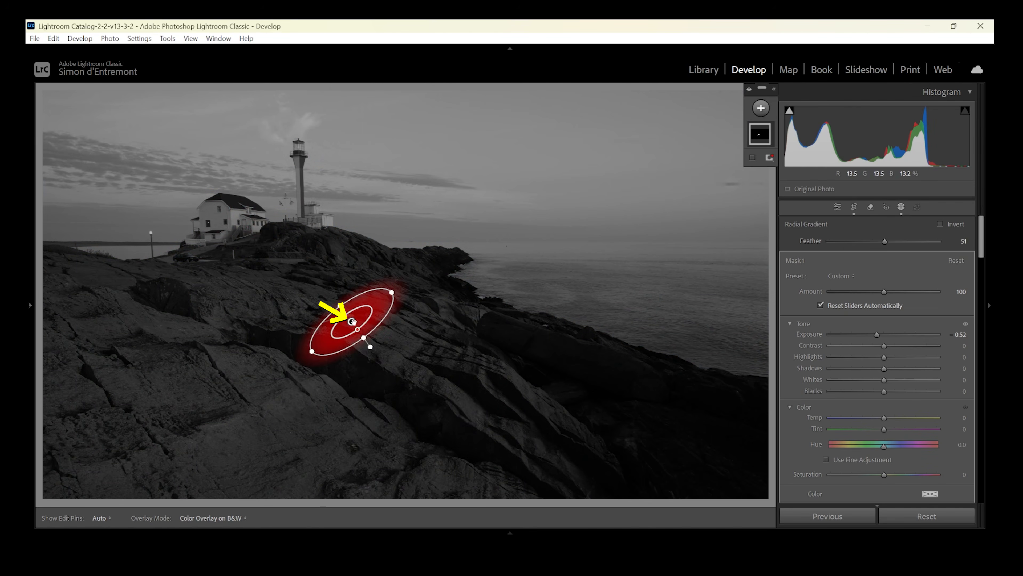
{"action": "right_click", "coordinate": [352, 321]}
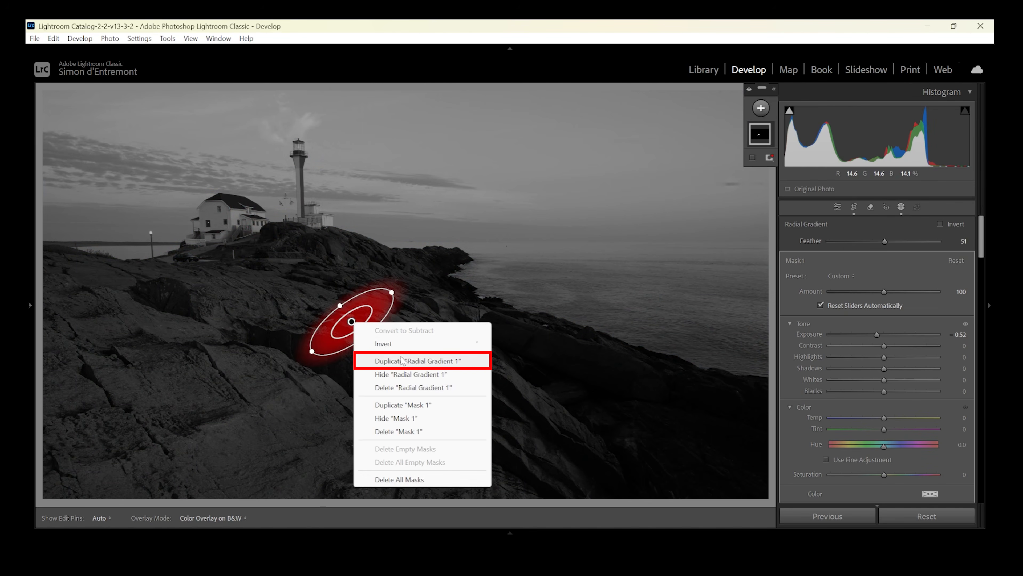
{"action": "left_click", "coordinate": [406, 363]}
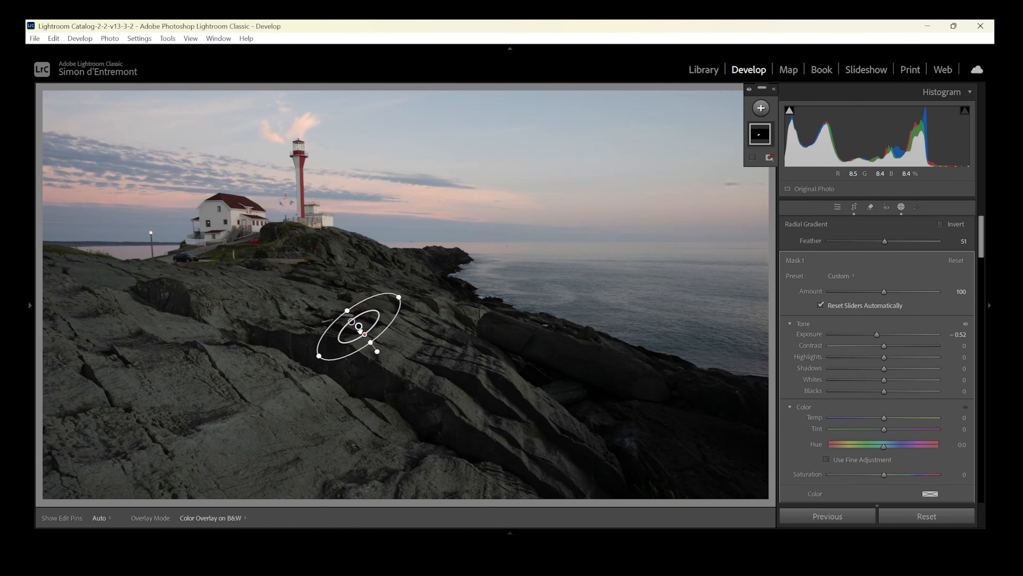
{"action": "left_click_drag", "start_coordinate": [359, 330], "coordinate": [360, 340]}
{"action": "left_click_drag", "start_coordinate": [250, 385], "coordinate": [219, 395]}
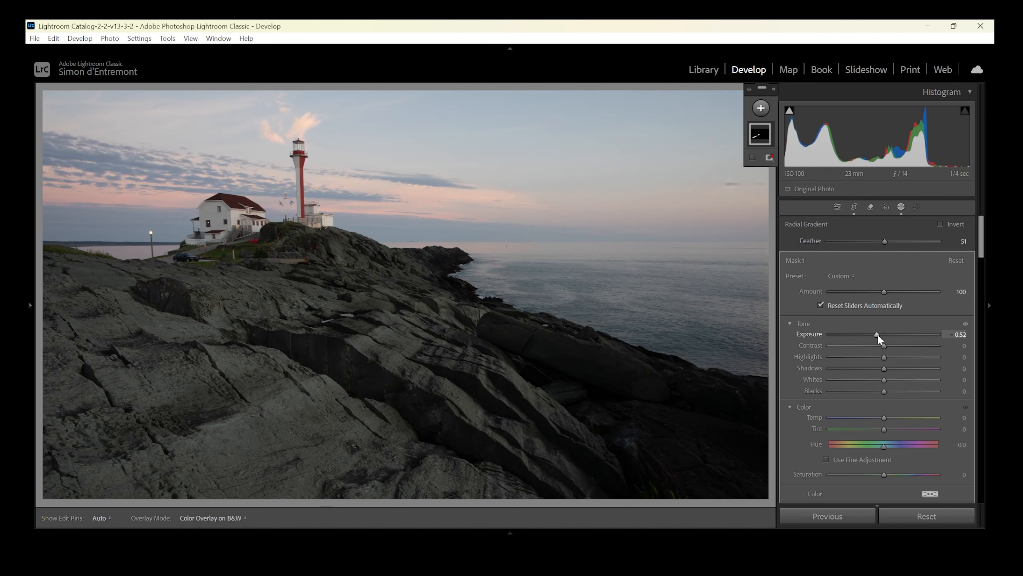
{"action": "left_click_drag", "start_coordinate": [877, 334], "coordinate": [876, 334]}
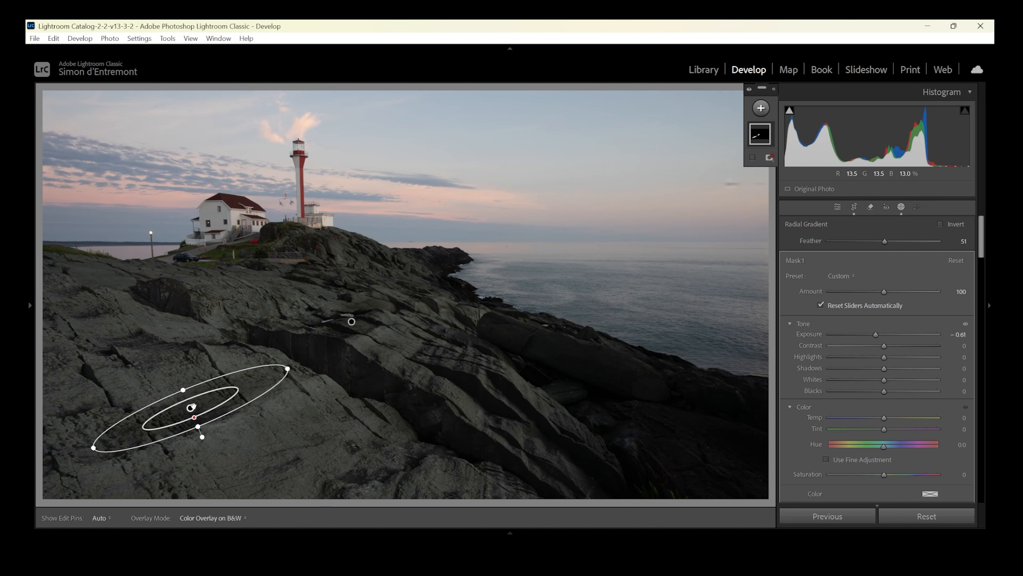
Duplicate the radial gradient twice more within the same mask, placing one copy at the photo's left edge and one on the central rocks.
{"action": "right_click", "coordinate": [194, 406]}
{"action": "left_click", "coordinate": [233, 283]}
{"action": "left_click_drag", "start_coordinate": [198, 412], "coordinate": [119, 358]}
{"action": "right_click", "coordinate": [118, 356]}
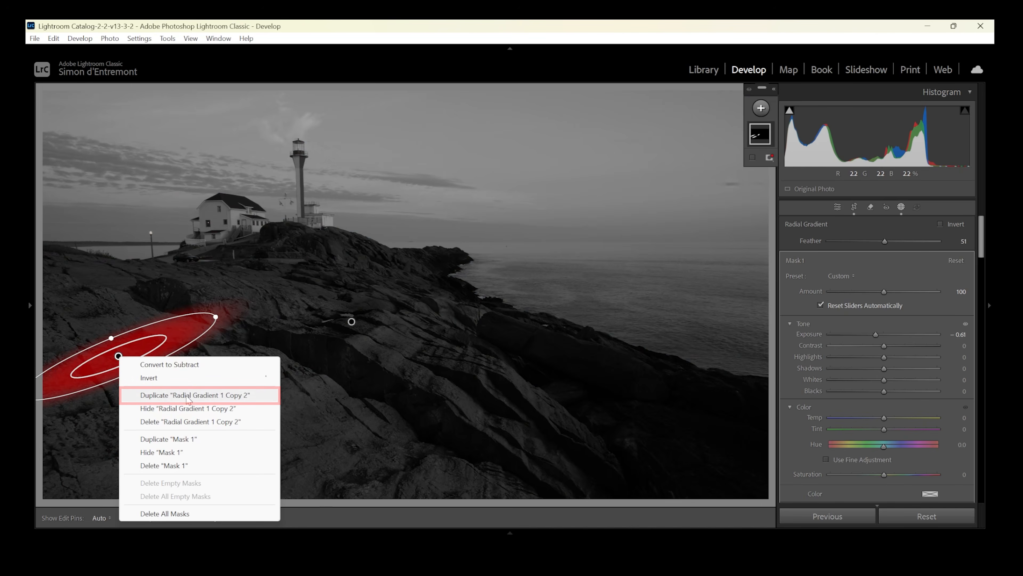
{"action": "left_click", "coordinate": [190, 395]}
{"action": "left_click_drag", "start_coordinate": [125, 361], "coordinate": [403, 362]}
Add one more duplicate radial gradient, adjust its placement on the rocks right of centre, and set the mask's exposure to −0.38.
{"action": "right_click", "coordinate": [348, 474]}
{"action": "left_click", "coordinate": [395, 350]}
{"action": "left_click_drag", "start_coordinate": [500, 329], "coordinate": [450, 319]}
{"action": "left_click_drag", "start_coordinate": [404, 358], "coordinate": [414, 362]}
{"action": "left_click_drag", "start_coordinate": [874, 335], "coordinate": [892, 340]}
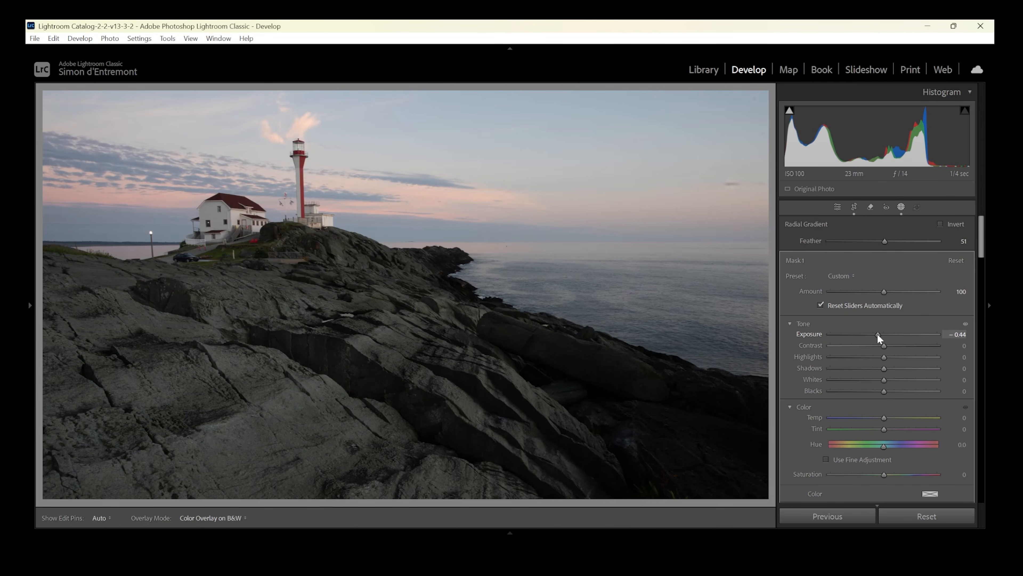
{"action": "left_click_drag", "start_coordinate": [877, 334], "coordinate": [877, 334]}
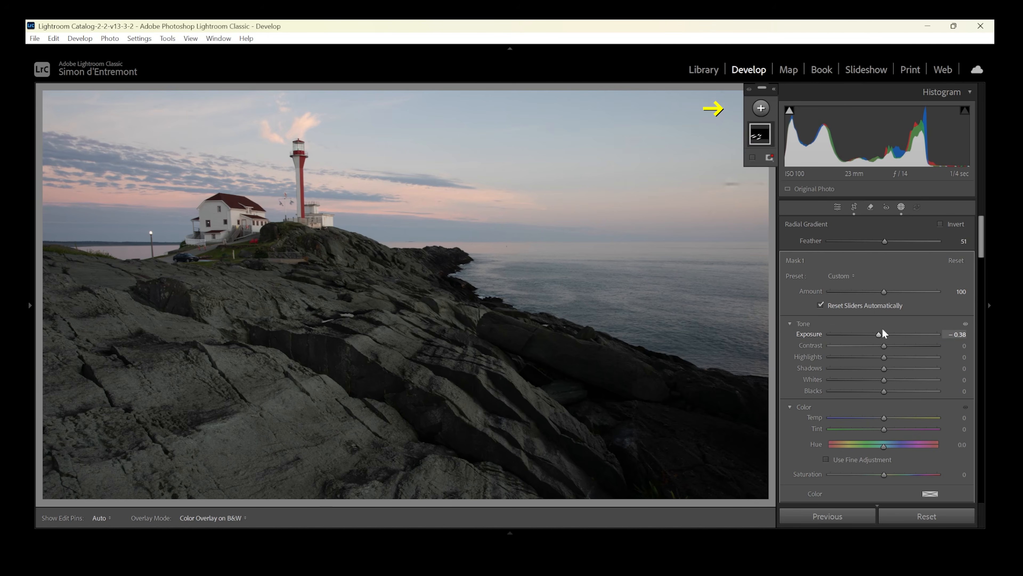
Create a new radial gradient mask as a slanted ellipse over the lower-left foreground rock and set its exposure to 0.32.
{"action": "left_click", "coordinate": [761, 108]}
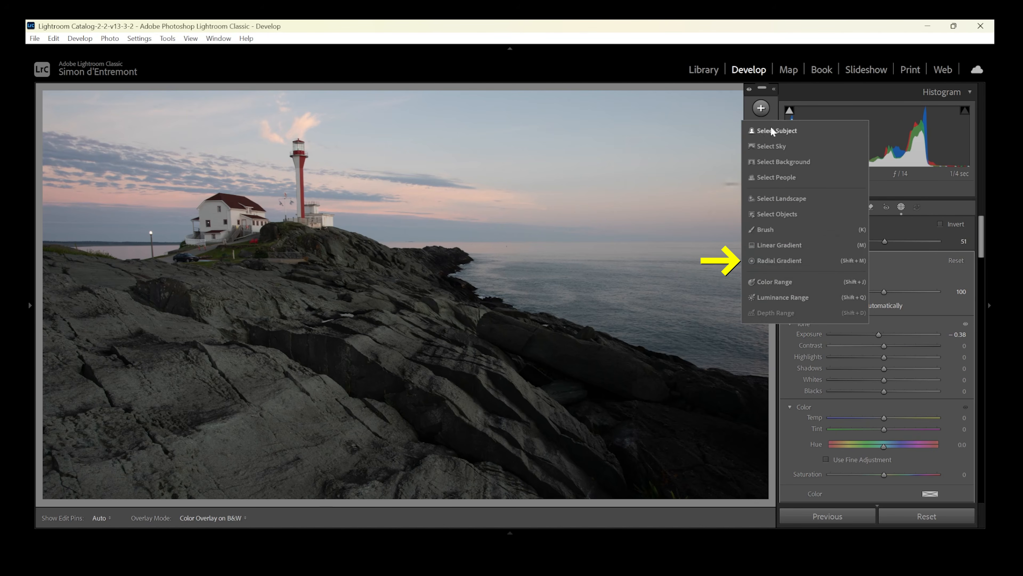
{"action": "left_click", "coordinate": [779, 260]}
{"action": "left_click_drag", "start_coordinate": [260, 432], "coordinate": [362, 378]}
{"action": "left_click_drag", "start_coordinate": [284, 418], "coordinate": [282, 427]}
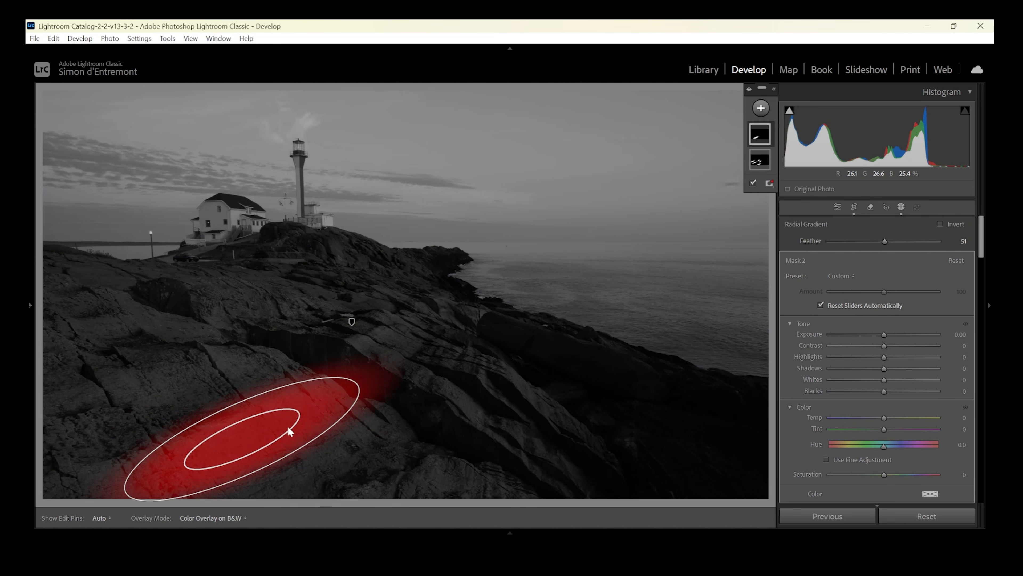
{"action": "left_click_drag", "start_coordinate": [884, 334], "coordinate": [888, 336]}
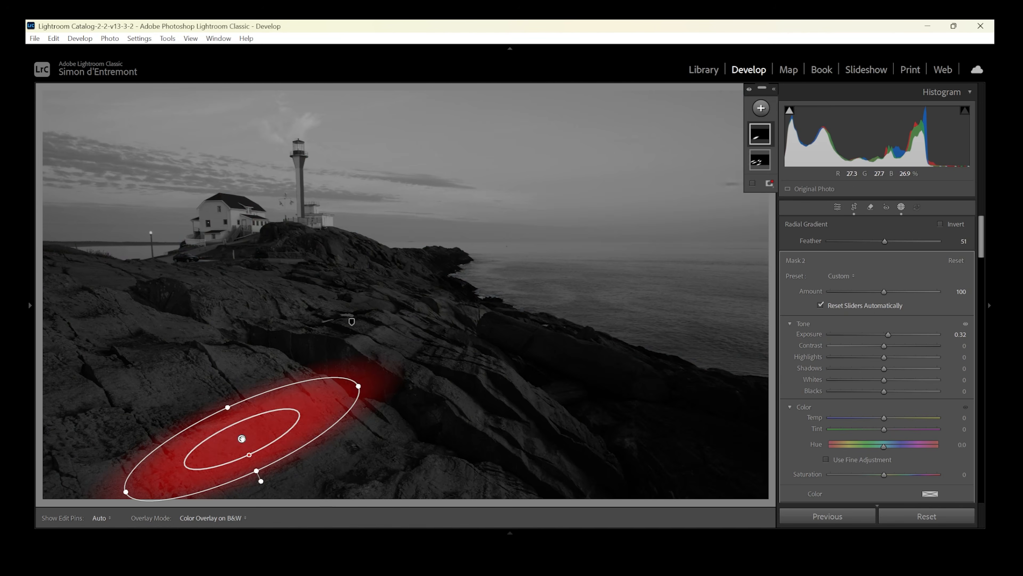
Duplicate the radial gradient within the same mask, place the copy on the rocks up and left of it, and shorten its ellipse.
{"action": "right_click", "coordinate": [242, 438]}
{"action": "left_click", "coordinate": [307, 313]}
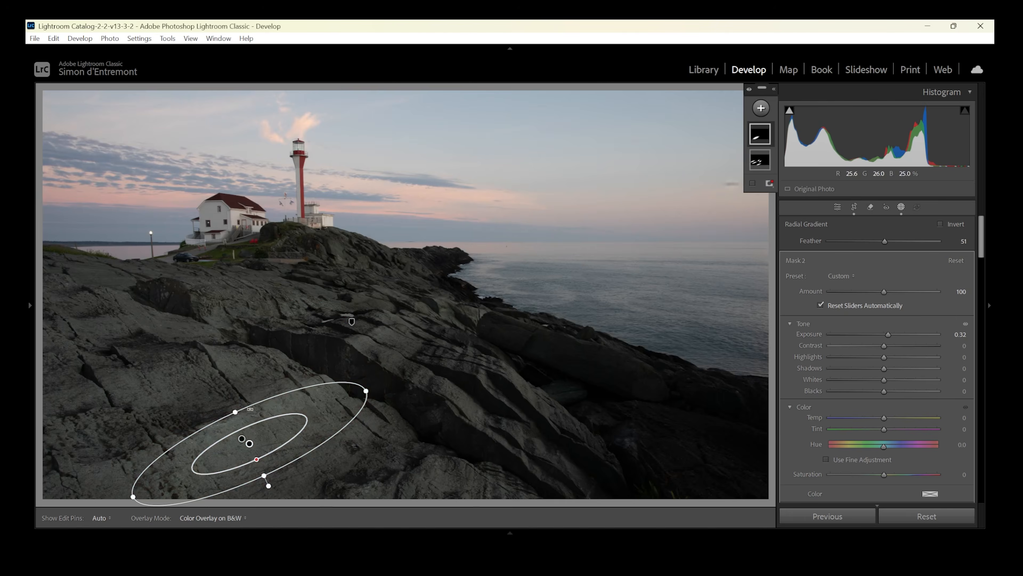
{"action": "left_click_drag", "start_coordinate": [242, 439], "coordinate": [149, 379]}
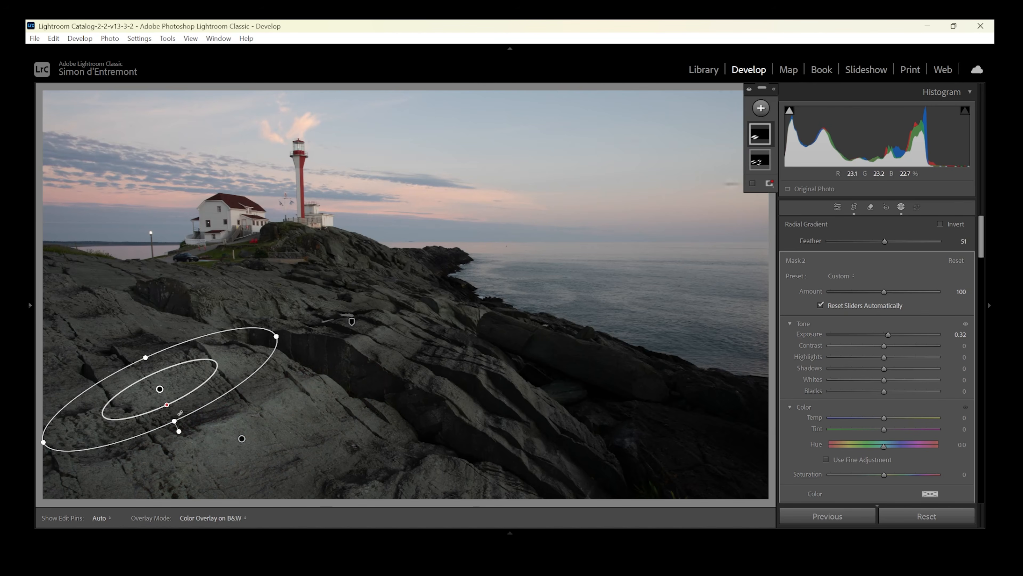
{"action": "left_click_drag", "start_coordinate": [278, 335], "coordinate": [257, 350]}
Duplicate the radial gradient again, placing a copy as a smaller ellipse on the rock slope below the lighthouse.
{"action": "right_click", "coordinate": [159, 388]}
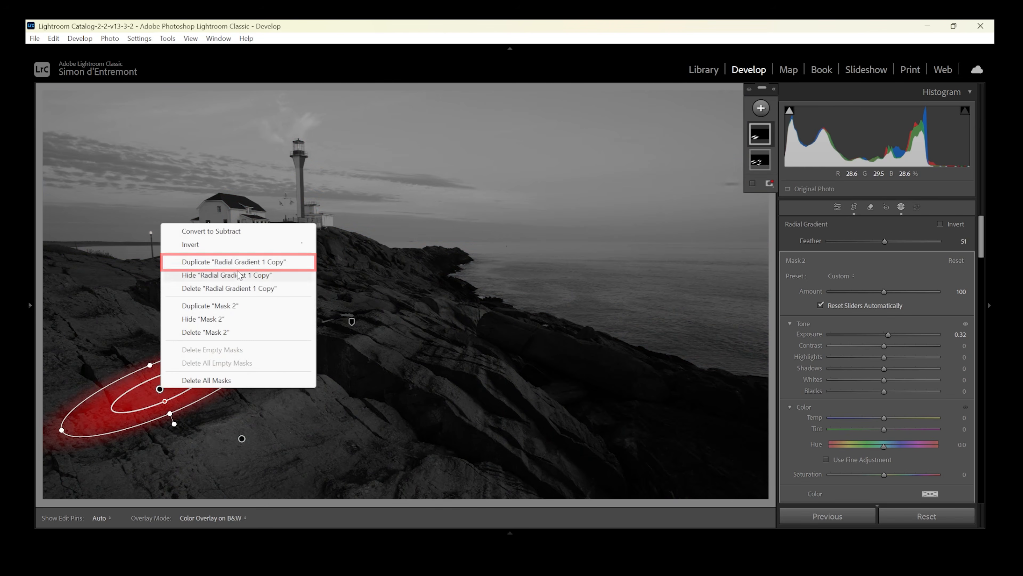
{"action": "left_click", "coordinate": [234, 262]}
{"action": "left_click_drag", "start_coordinate": [161, 389], "coordinate": [279, 311]}
{"action": "left_click_drag", "start_coordinate": [379, 270], "coordinate": [328, 297]}
Duplicate the small ellipse and place the copy on the rocks near the ridge, right of the lighthouse.
{"action": "right_click", "coordinate": [286, 309]}
{"action": "left_click", "coordinate": [296, 348]}
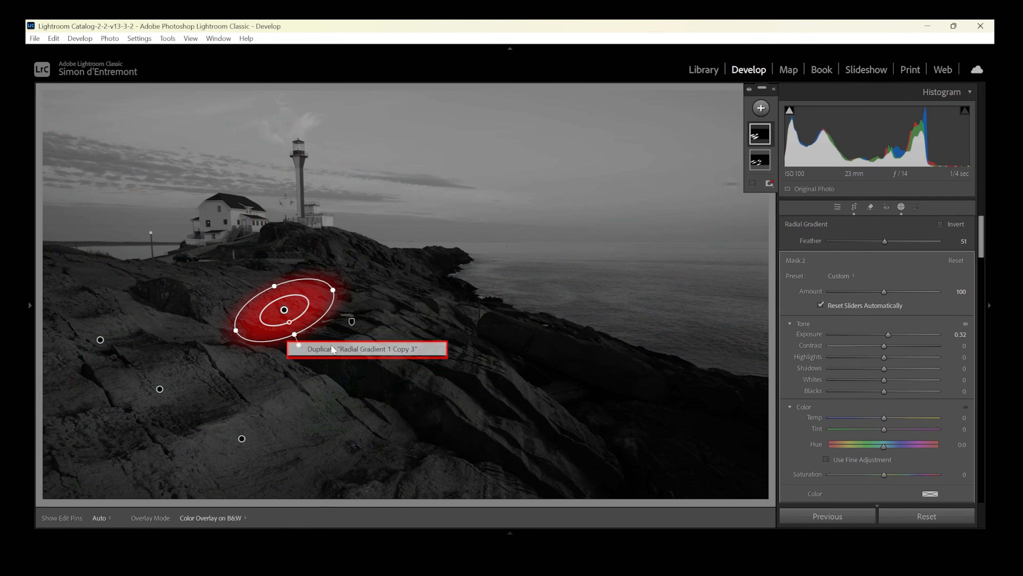
{"action": "left_click_drag", "start_coordinate": [286, 311], "coordinate": [379, 296]}
{"action": "left_click_drag", "start_coordinate": [425, 267], "coordinate": [449, 445]}
Duplicate the radial gradient twice more, placing one copy on the bottom central rocks and a steeply slanted one on the middle rocks.
{"action": "right_click", "coordinate": [371, 269]}
{"action": "left_click", "coordinate": [405, 304]}
{"action": "right_click", "coordinate": [465, 479]}
{"action": "left_click", "coordinate": [524, 358]}
{"action": "left_click_drag", "start_coordinate": [466, 299], "coordinate": [469, 293]}
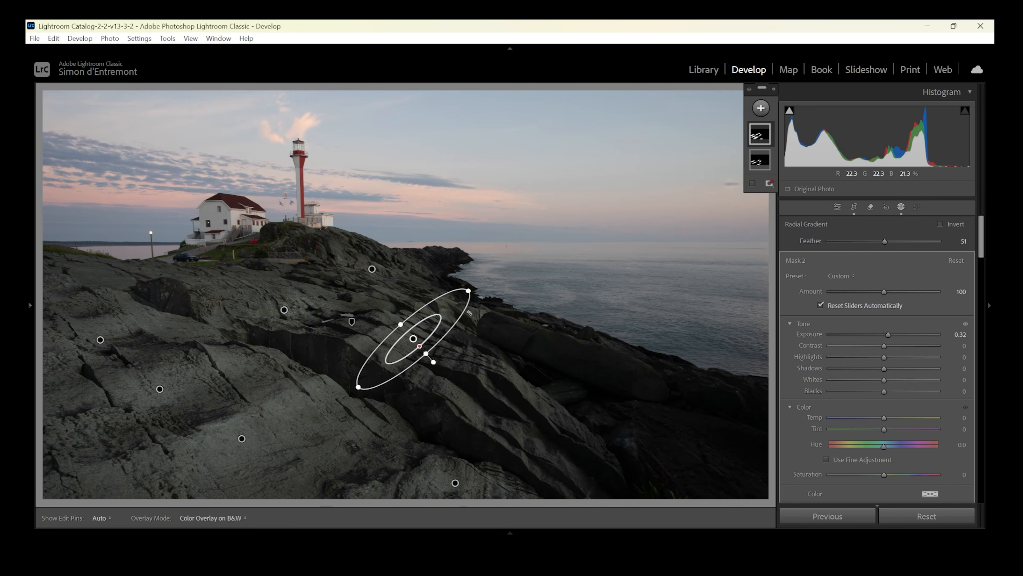
Duplicate the slanted ellipse, move the copy to the rocks right of centre, and rotate it to follow their downward slope.
{"action": "right_click", "coordinate": [411, 338]}
{"action": "left_click", "coordinate": [463, 378]}
{"action": "left_click_drag", "start_coordinate": [413, 339], "coordinate": [548, 435]}
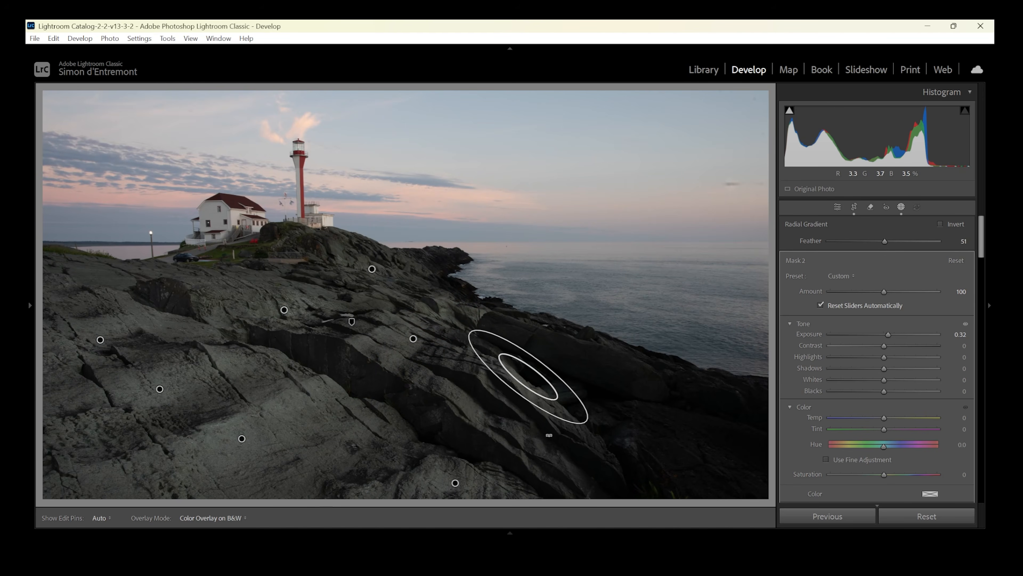
{"action": "left_click_drag", "start_coordinate": [526, 376], "coordinate": [534, 393]}
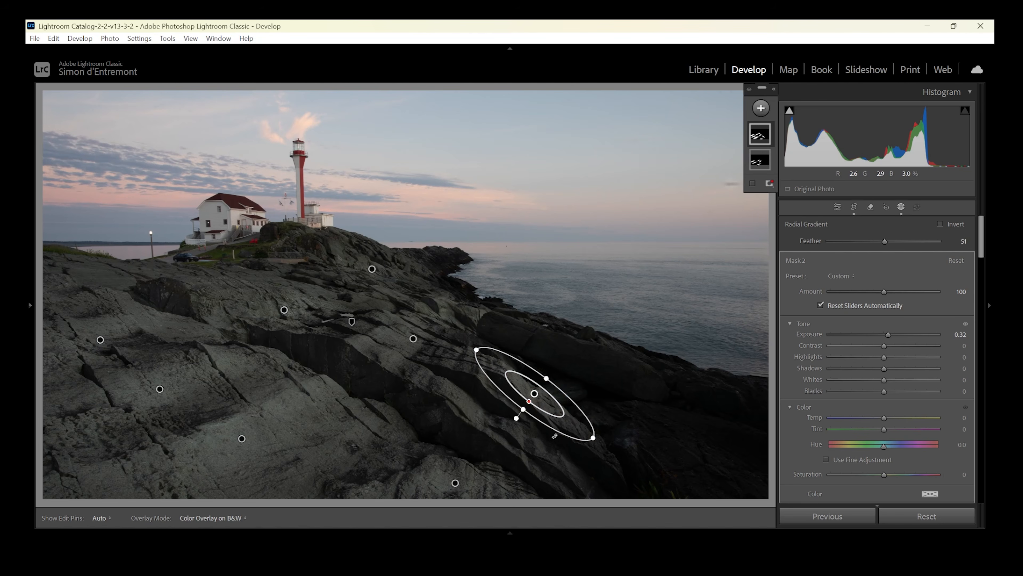
Duplicate the ellipse on the rocks right of centre once more and slightly lower the mask's exposure.
{"action": "right_click", "coordinate": [535, 393]}
{"action": "left_click", "coordinate": [572, 268]}
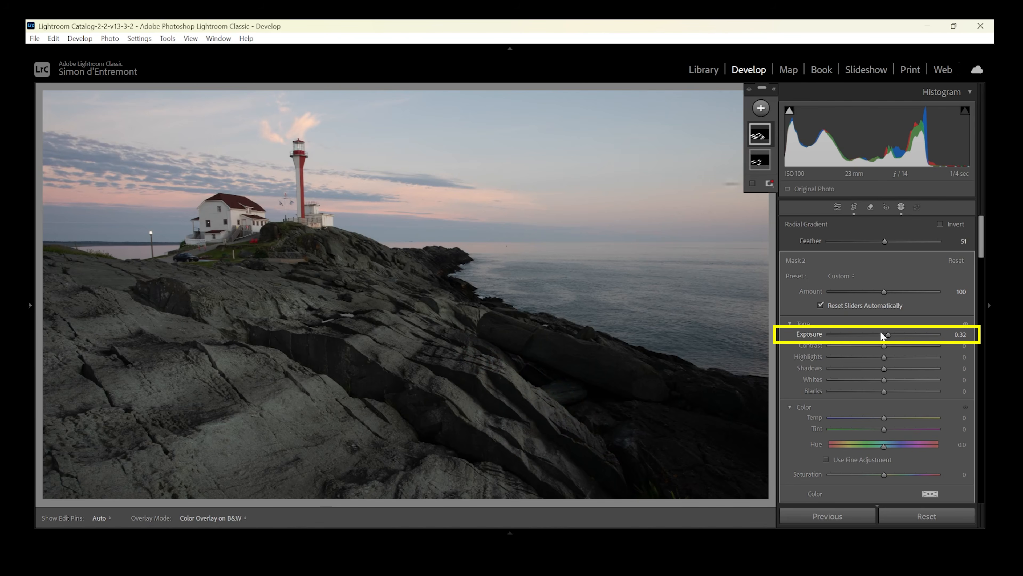
{"action": "left_click_drag", "start_coordinate": [888, 334], "coordinate": [886, 334]}
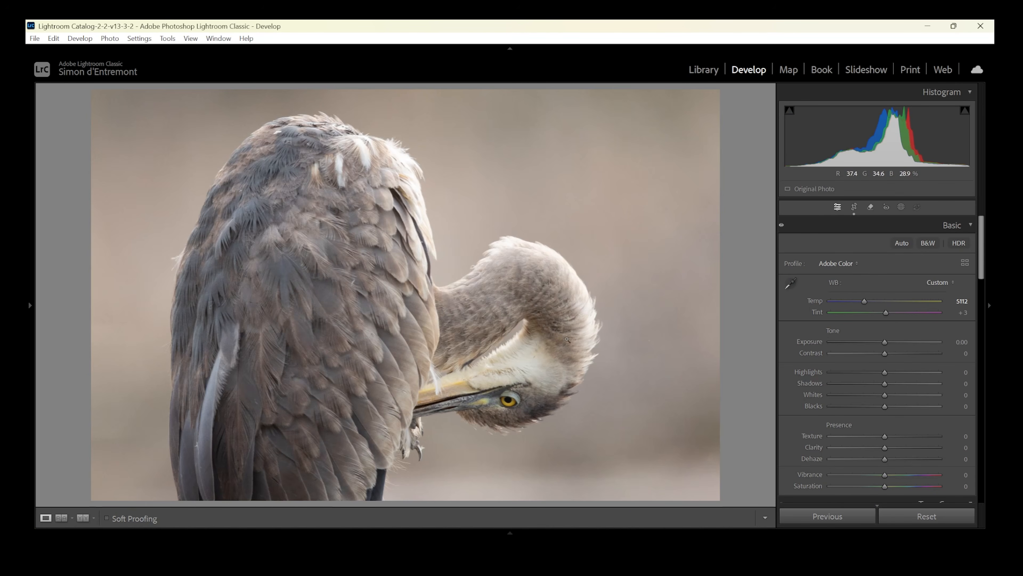
Try darkening the whole heron photo with an exposure of −2.27, and reset the exposure to 0.
{"action": "left_click", "coordinate": [568, 352]}
{"action": "left_click_drag", "start_coordinate": [568, 352], "coordinate": [542, 221]}
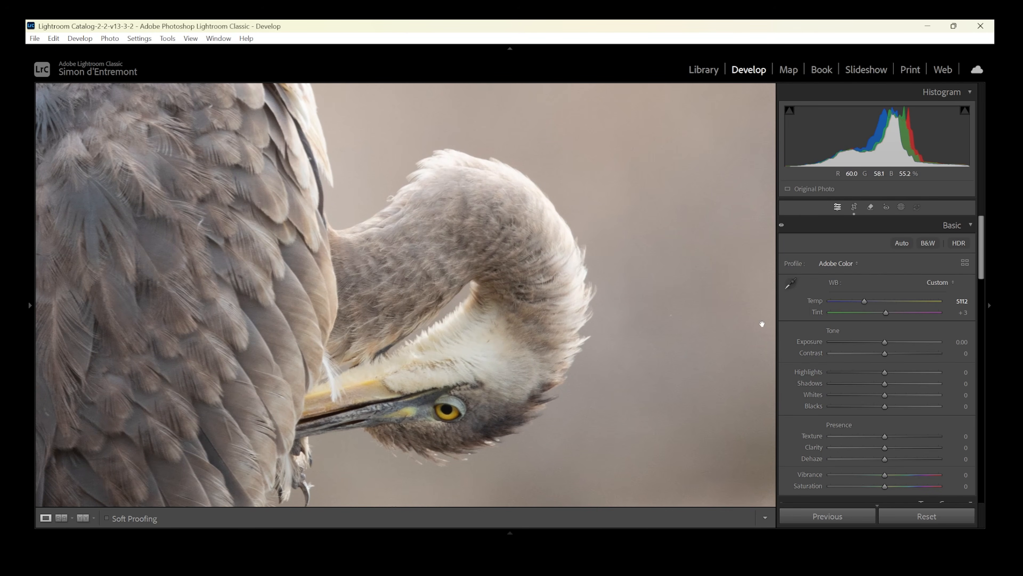
{"action": "left_click_drag", "start_coordinate": [884, 341], "coordinate": [858, 347]}
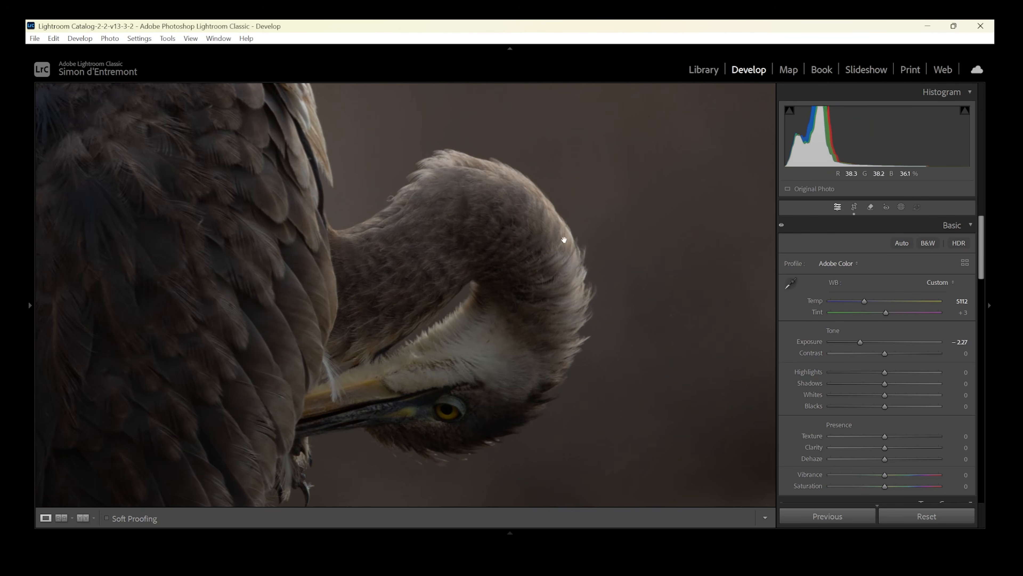
{"action": "double_click", "coordinate": [859, 342]}
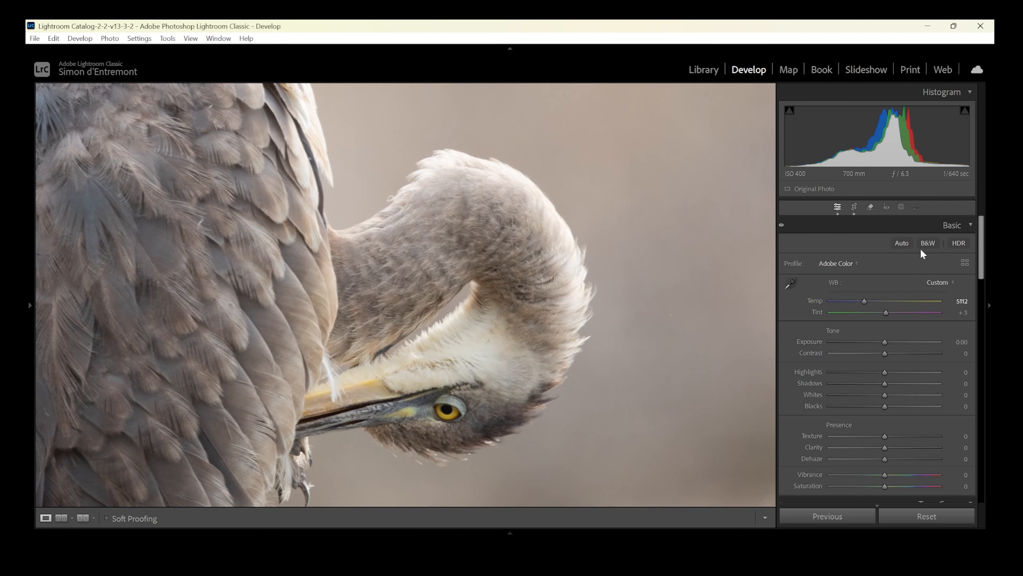
Try darkening the bright outer edge of the heron's neck with a brush mask using feather 57 and exposure −1.09.
{"action": "left_click", "coordinate": [900, 207]}
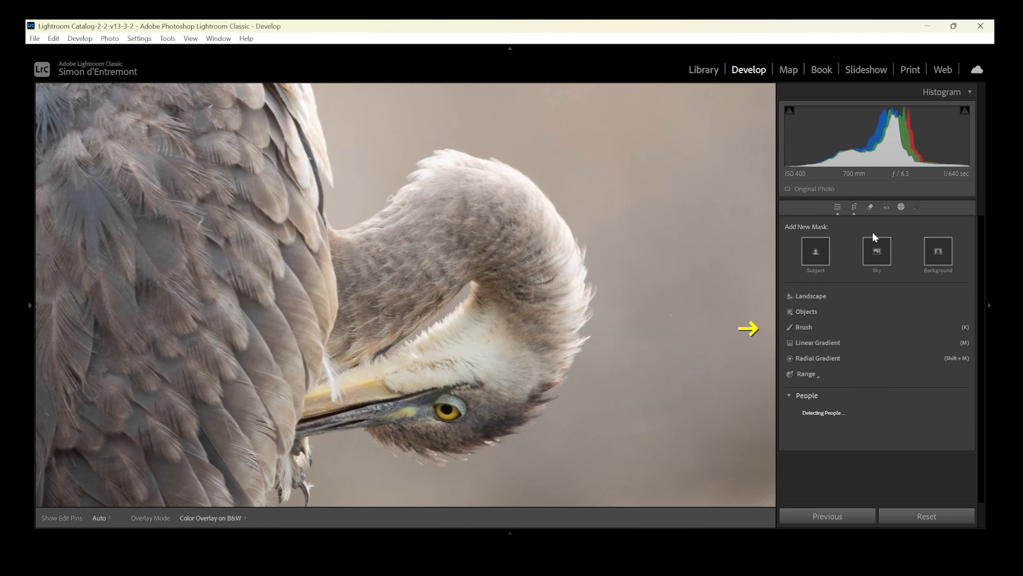
{"action": "left_click", "coordinate": [809, 327]}
{"action": "left_click_drag", "start_coordinate": [882, 388], "coordinate": [869, 388]}
{"action": "left_click", "coordinate": [893, 262]}
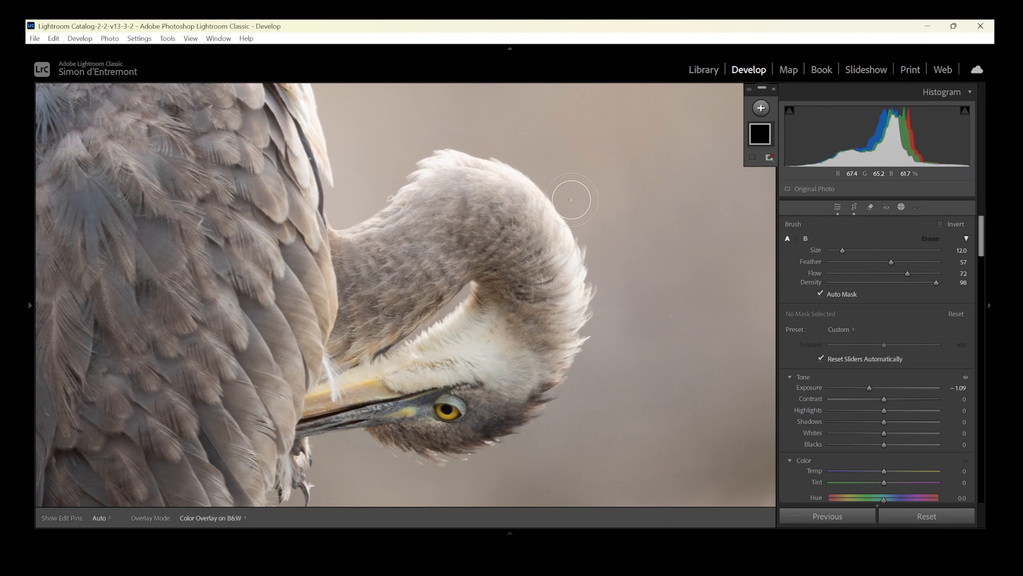
{"action": "left_click_drag", "start_coordinate": [551, 184], "coordinate": [580, 233]}
{"action": "mouse_move", "coordinate": [582, 302]}
{"action": "left_mouse_down"}
{"action": "mouse_move", "coordinate": [578, 347]}
{"action": "mouse_move", "coordinate": [582, 228]}
{"action": "mouse_move", "coordinate": [500, 169]}
{"action": "mouse_move", "coordinate": [536, 194]}
{"action": "left_mouse_up"}
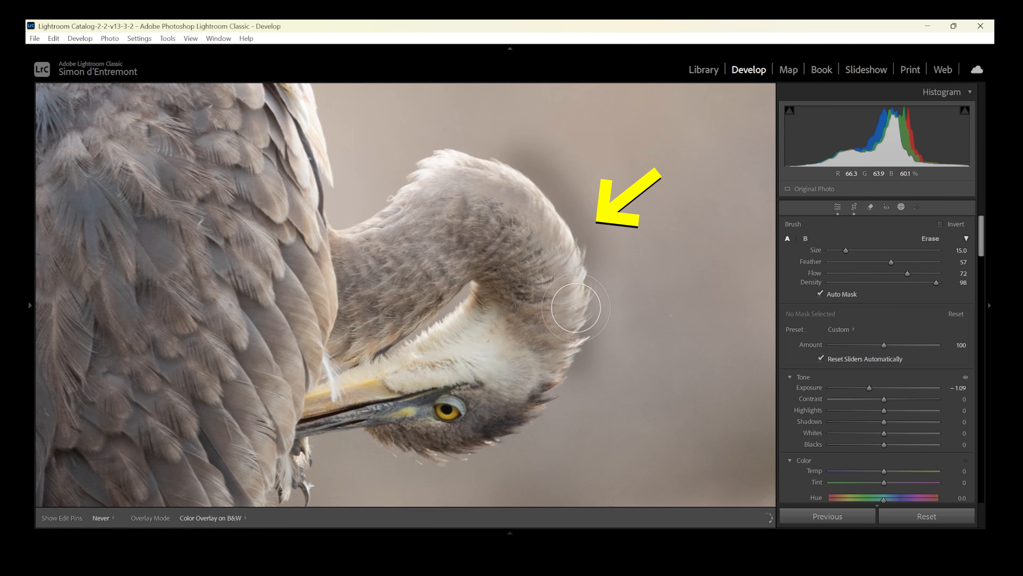
{"action": "left_click_drag", "start_coordinate": [579, 312], "coordinate": [590, 221]}
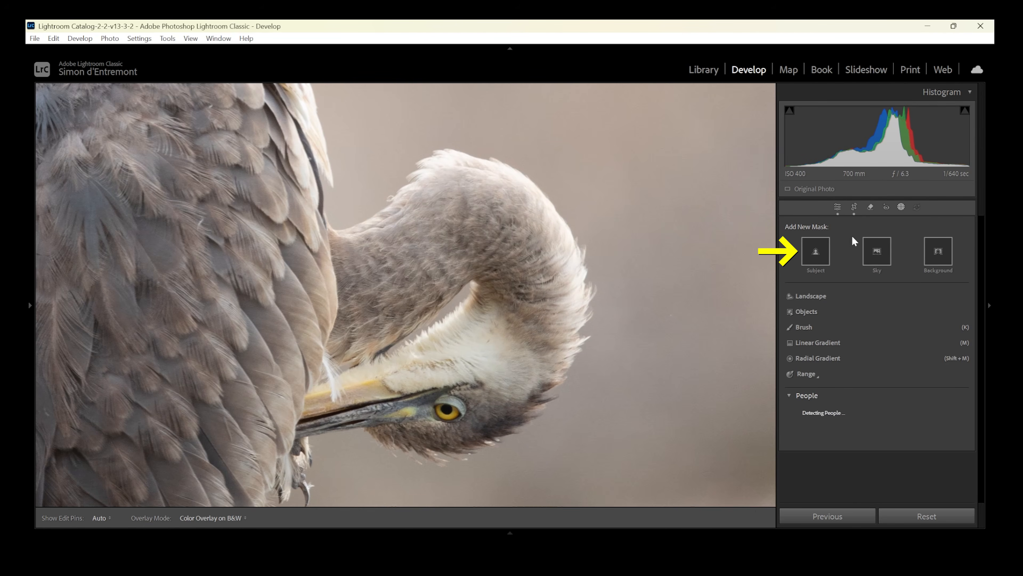
Create a subject mask intersected with a brush along the heron's bright neck edge, using exposure −1.12 and highlights −41.
{"action": "left_click", "coordinate": [815, 252]}
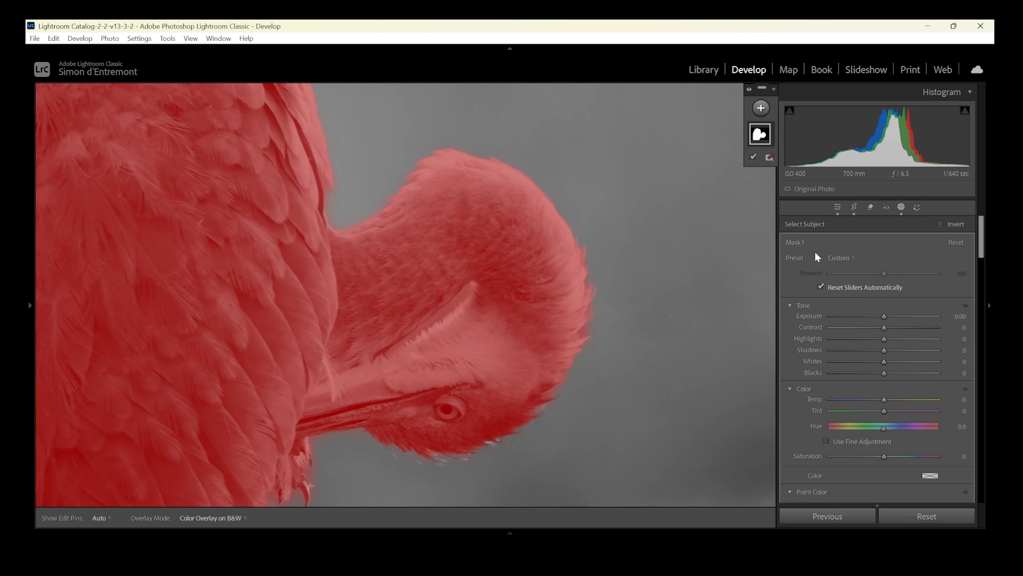
{"action": "right_click", "coordinate": [762, 135]}
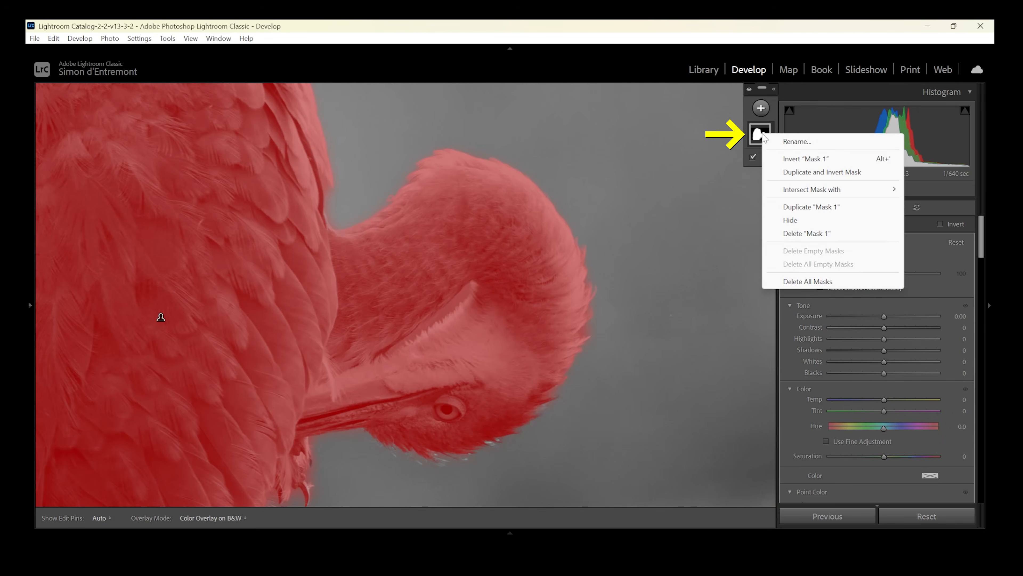
{"action": "mouse_move", "coordinate": [813, 190]}
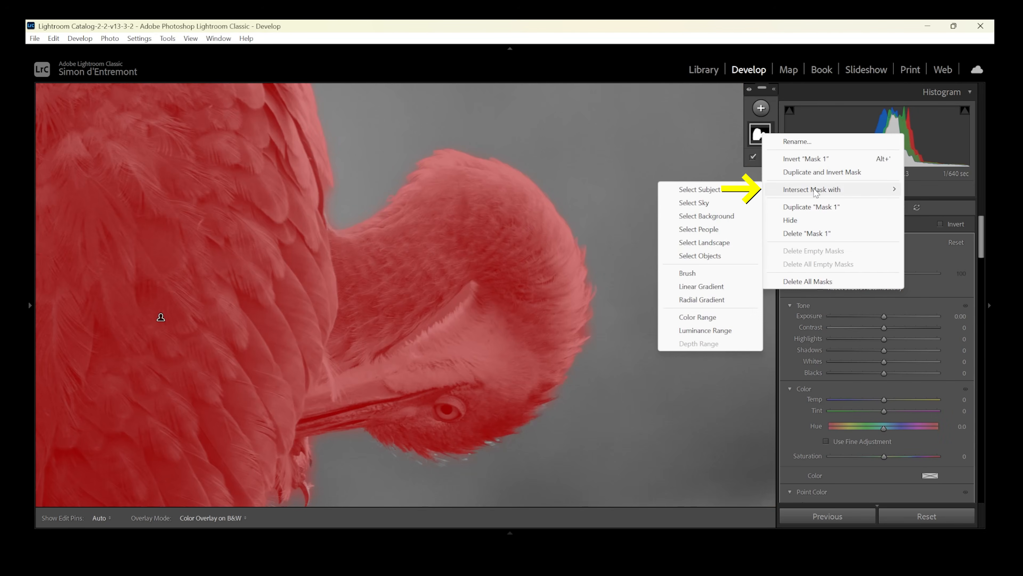
{"action": "left_click", "coordinate": [688, 273]}
{"action": "mouse_move", "coordinate": [479, 142]}
{"action": "left_mouse_down"}
{"action": "mouse_move", "coordinate": [572, 220]}
{"action": "mouse_move", "coordinate": [588, 266]}
{"action": "mouse_move", "coordinate": [585, 377]}
{"action": "left_mouse_up"}
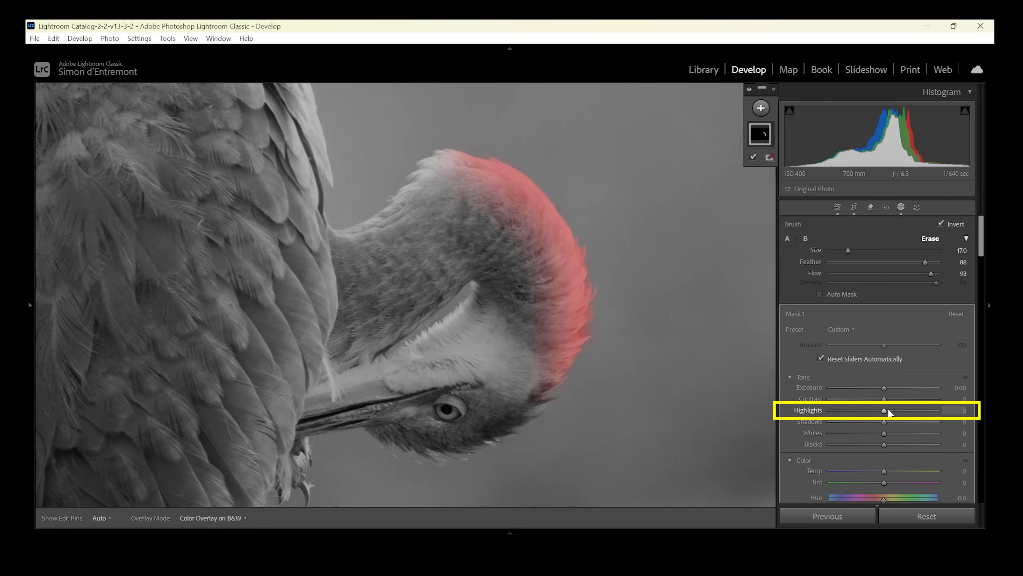
{"action": "left_click_drag", "start_coordinate": [886, 412], "coordinate": [871, 390]}
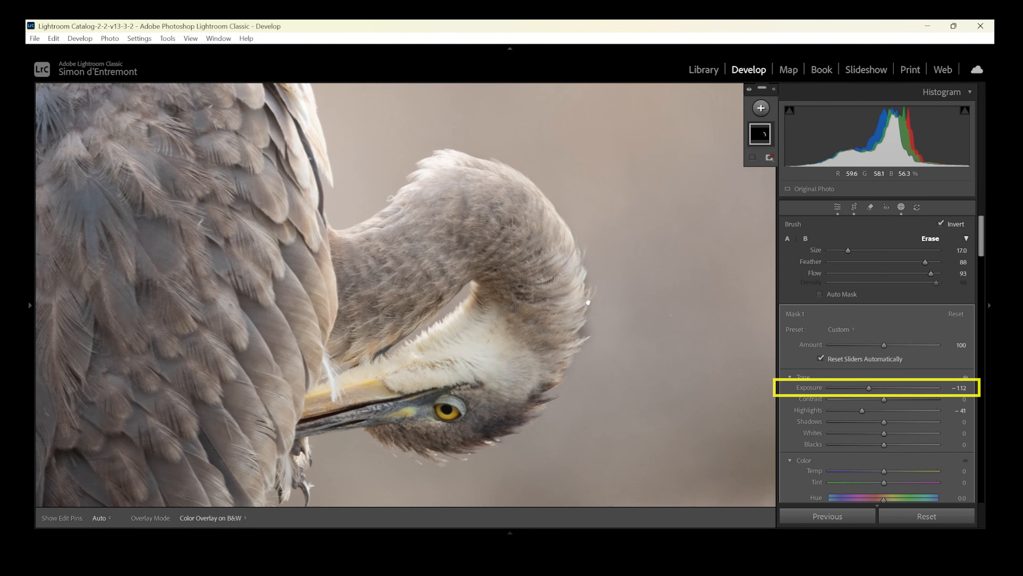
Compare the heron's neck edge with the mask effect hidden and shown.
{"action": "left_click", "coordinate": [599, 319]}
{"action": "left_click", "coordinate": [579, 280]}
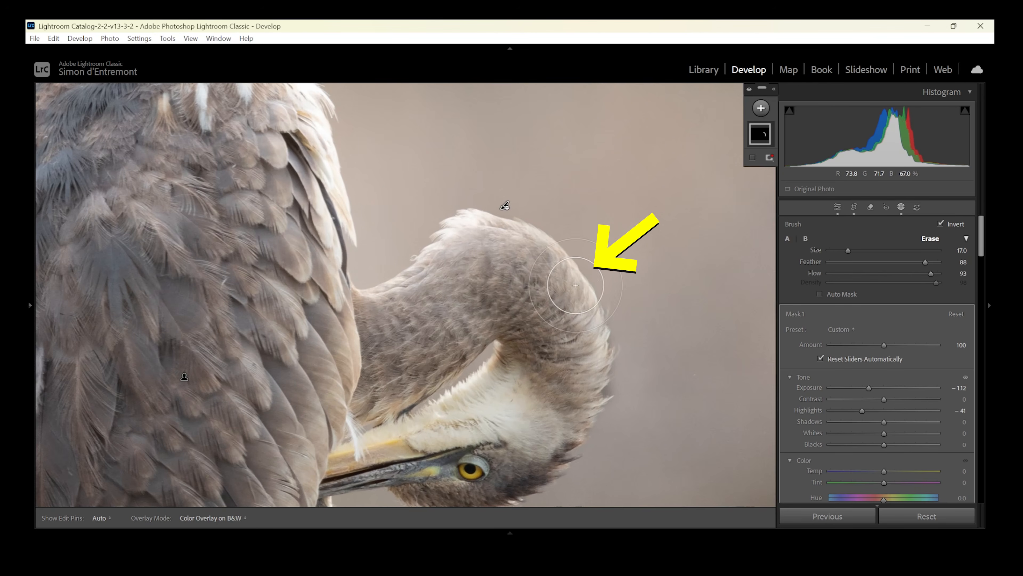
{"action": "left_click_drag", "start_coordinate": [575, 287], "coordinate": [529, 247]}
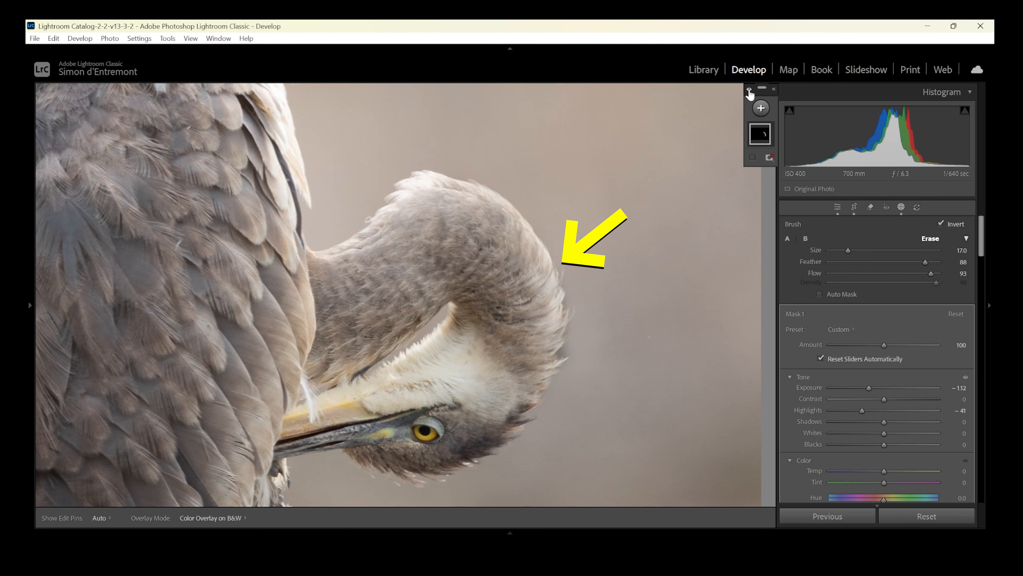
{"action": "left_click", "coordinate": [749, 90]}
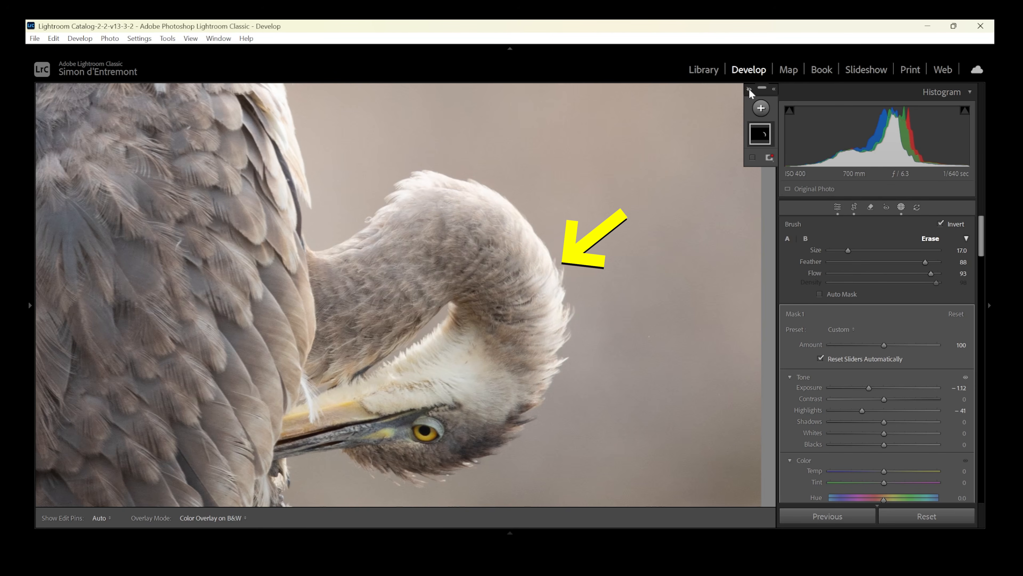
{"action": "left_click", "coordinate": [749, 90]}
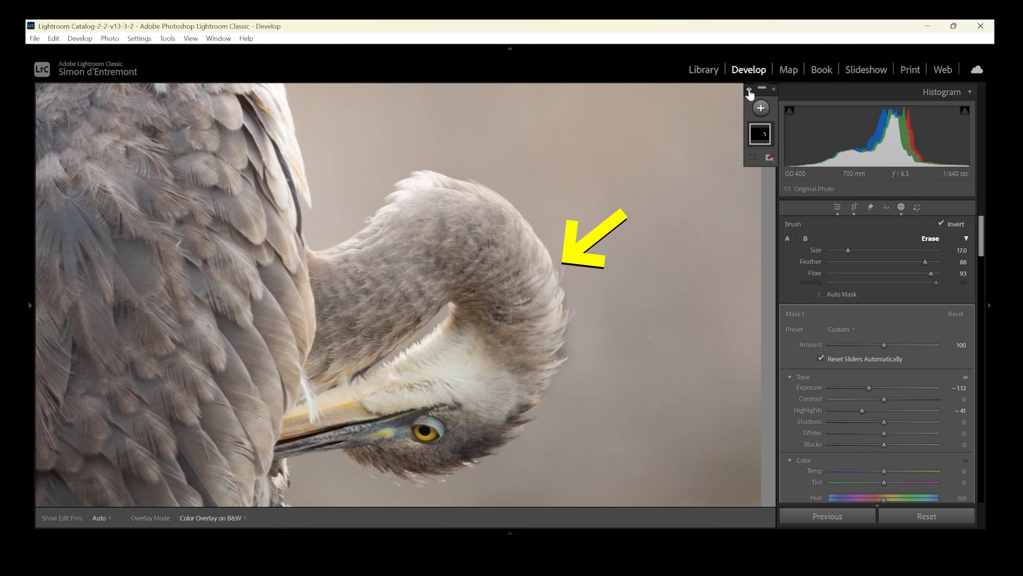
{"action": "left_click", "coordinate": [749, 90]}
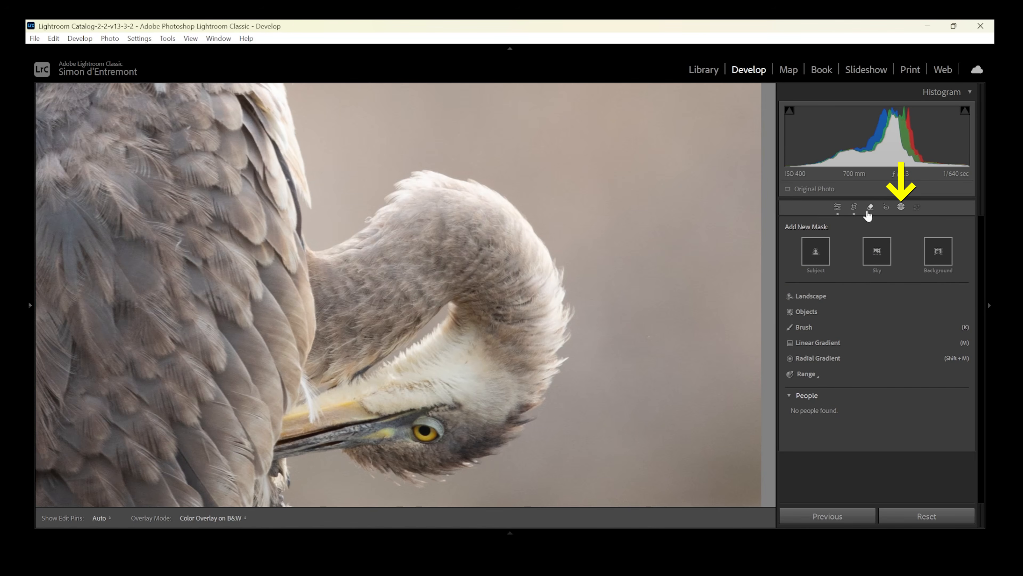
Create a brush mask with Auto Mask enabled and size 11, and paint over the bright outer edge of the heron's neck.
{"action": "left_click", "coordinate": [805, 326]}
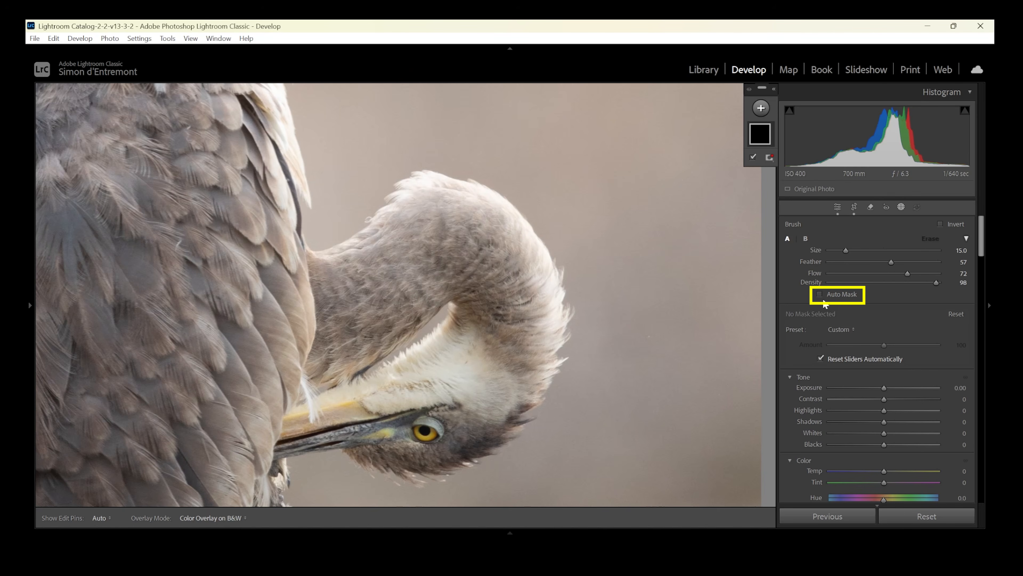
{"action": "left_click", "coordinate": [821, 294]}
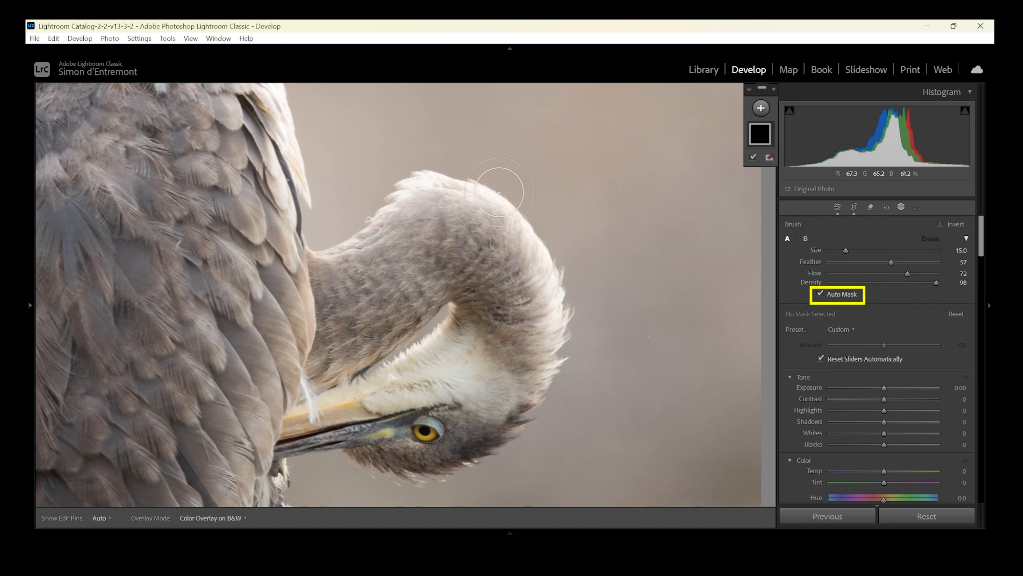
{"action": "scroll", "coordinate": [499, 194], "scroll_direction": "down", "scroll_amount": 4}
{"action": "mouse_move", "coordinate": [466, 192]}
{"action": "left_mouse_down"}
{"action": "mouse_move", "coordinate": [499, 201]}
{"action": "mouse_move", "coordinate": [518, 224]}
{"action": "left_mouse_up"}
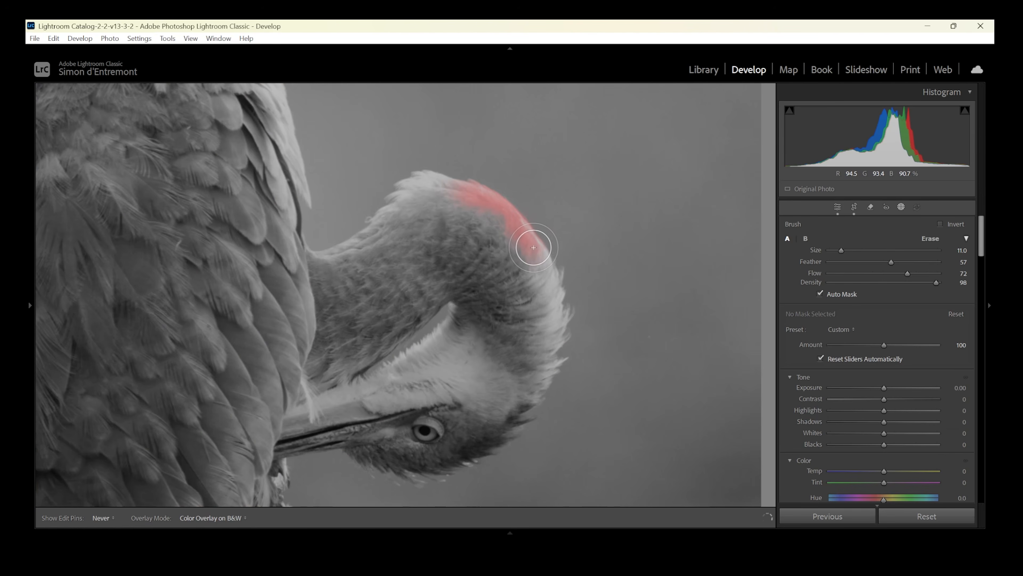
{"action": "mouse_move", "coordinate": [541, 261]}
{"action": "left_mouse_down"}
{"action": "mouse_move", "coordinate": [551, 328]}
{"action": "mouse_move", "coordinate": [538, 258]}
{"action": "mouse_move", "coordinate": [507, 217]}
{"action": "left_mouse_up"}
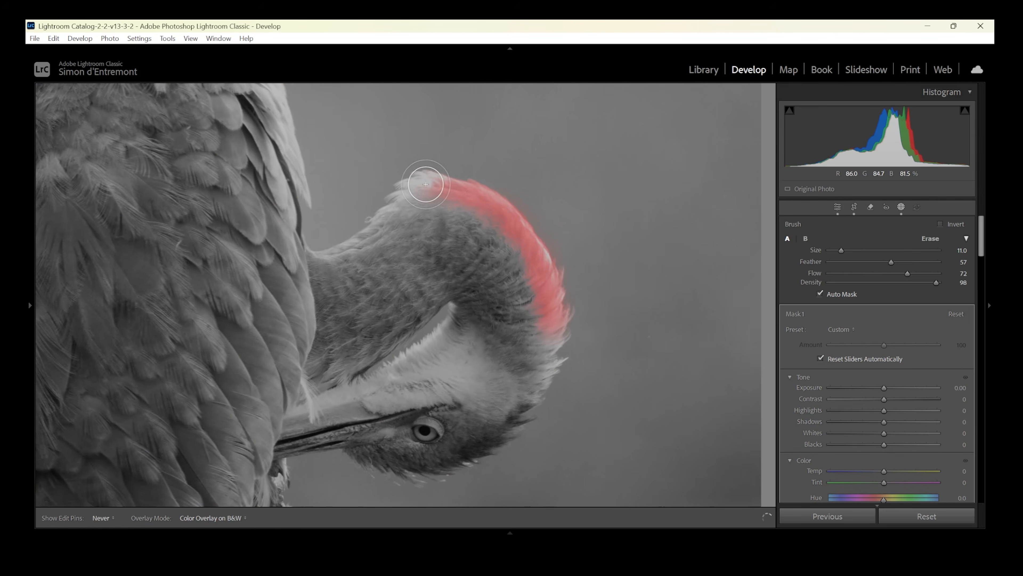
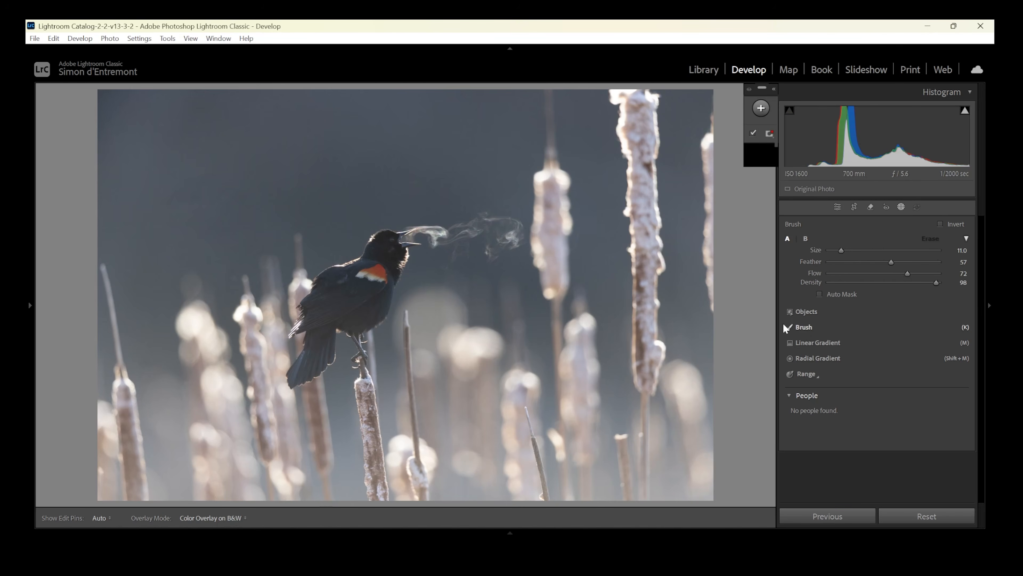
Try adjusting the blackbird's breath with a brush mask using size 7 and feather 57.
{"action": "mouse_move", "coordinate": [446, 240]}
{"action": "left_mouse_down"}
{"action": "mouse_move", "coordinate": [408, 236]}
{"action": "mouse_move", "coordinate": [514, 235]}
{"action": "mouse_move", "coordinate": [499, 248]}
{"action": "left_mouse_up"}
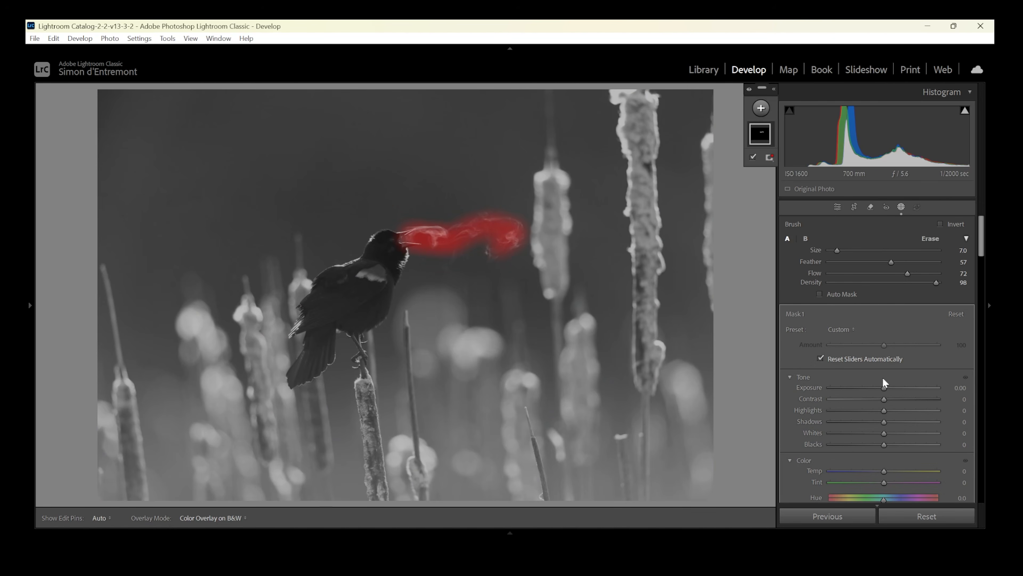
{"action": "mouse_move", "coordinate": [884, 411]}
{"action": "left_mouse_down"}
{"action": "mouse_move", "coordinate": [898, 411]}
{"action": "mouse_move", "coordinate": [902, 386]}
{"action": "mouse_move", "coordinate": [872, 396]}
{"action": "mouse_move", "coordinate": [877, 386]}
{"action": "left_mouse_up"}
{"action": "left_click", "coordinate": [486, 242]}
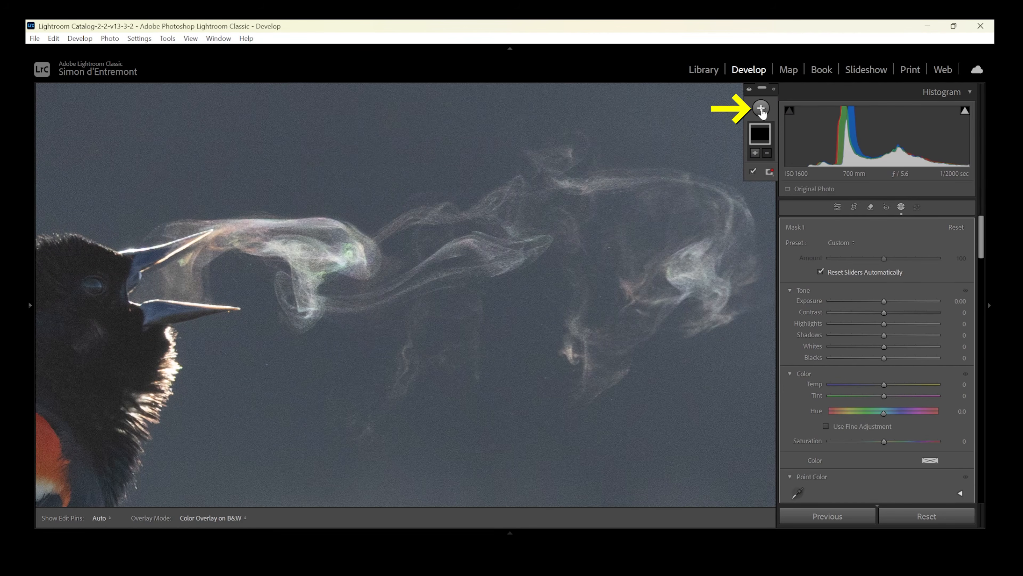
Create a radial gradient mask fitted around the blackbird's breath with feather 33, leaving its exposure at 0.
{"action": "left_click", "coordinate": [761, 109]}
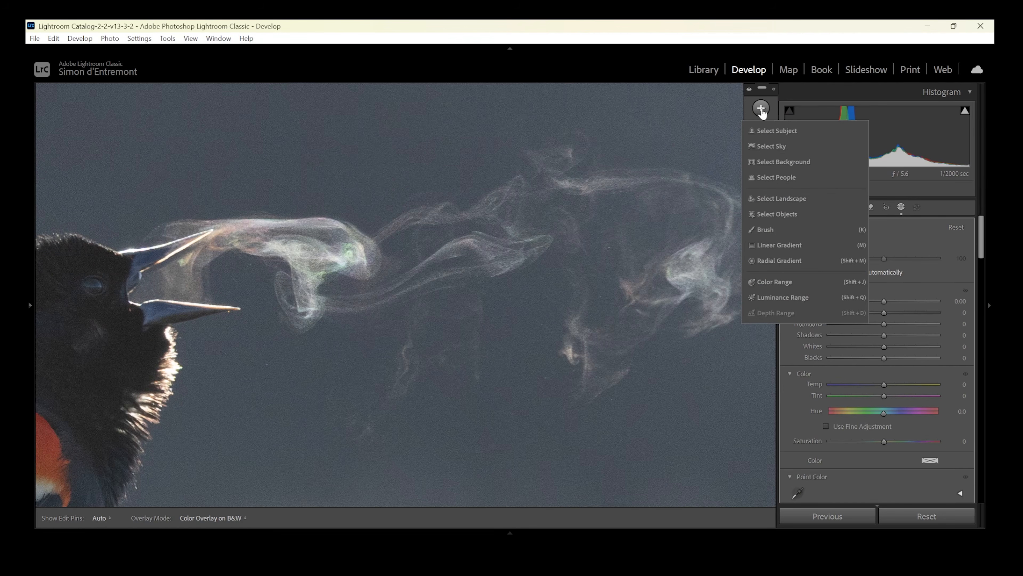
{"action": "left_click", "coordinate": [780, 260]}
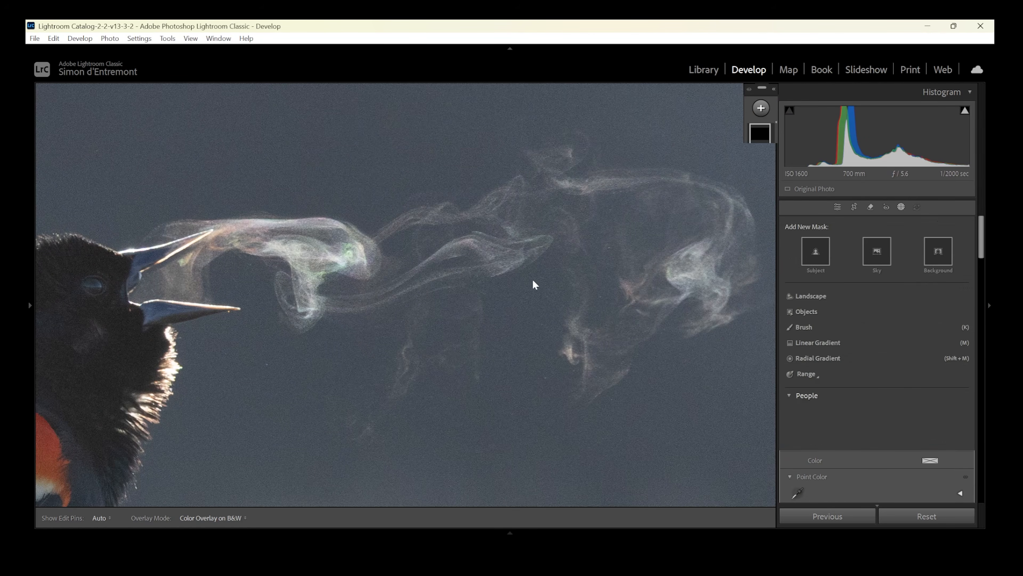
{"action": "left_click_drag", "start_coordinate": [328, 224], "coordinate": [834, 408]}
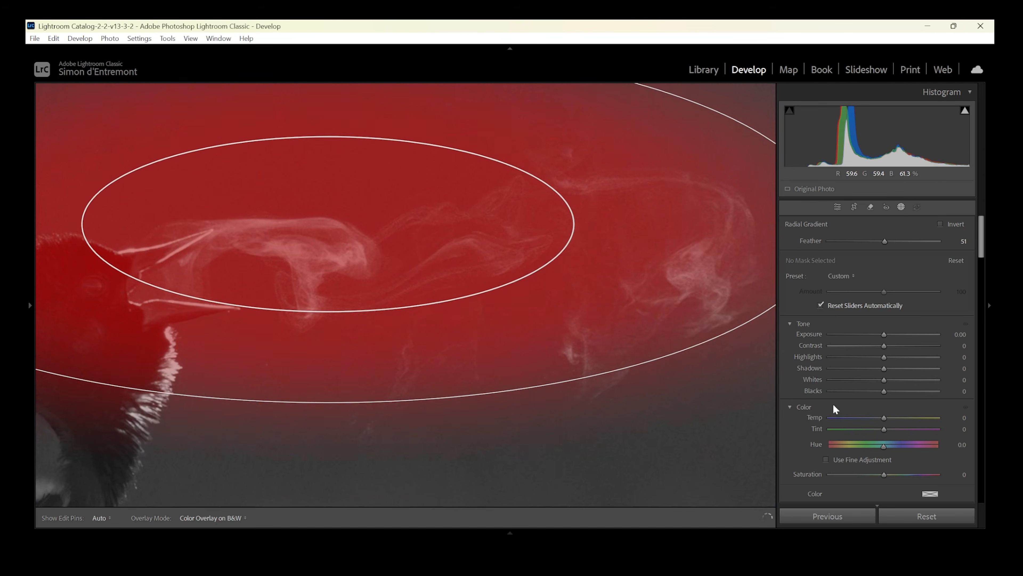
{"action": "left_click_drag", "start_coordinate": [325, 222], "coordinate": [485, 259]}
{"action": "key", "text": "z"}
{"action": "left_click_drag", "start_coordinate": [573, 234], "coordinate": [535, 234]}
{"action": "left_click_drag", "start_coordinate": [470, 252], "coordinate": [469, 257]}
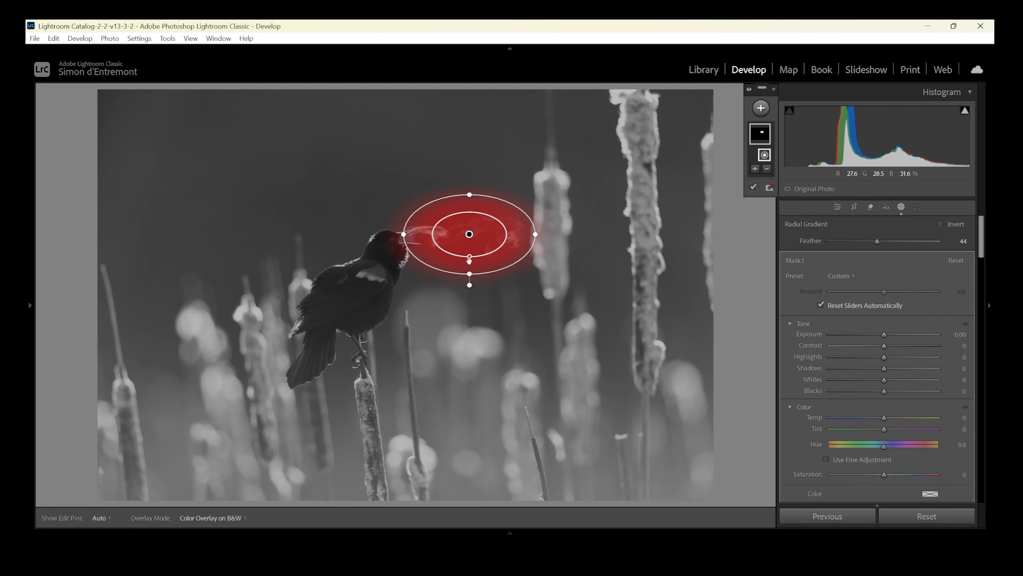
{"action": "left_click_drag", "start_coordinate": [470, 258], "coordinate": [474, 278]}
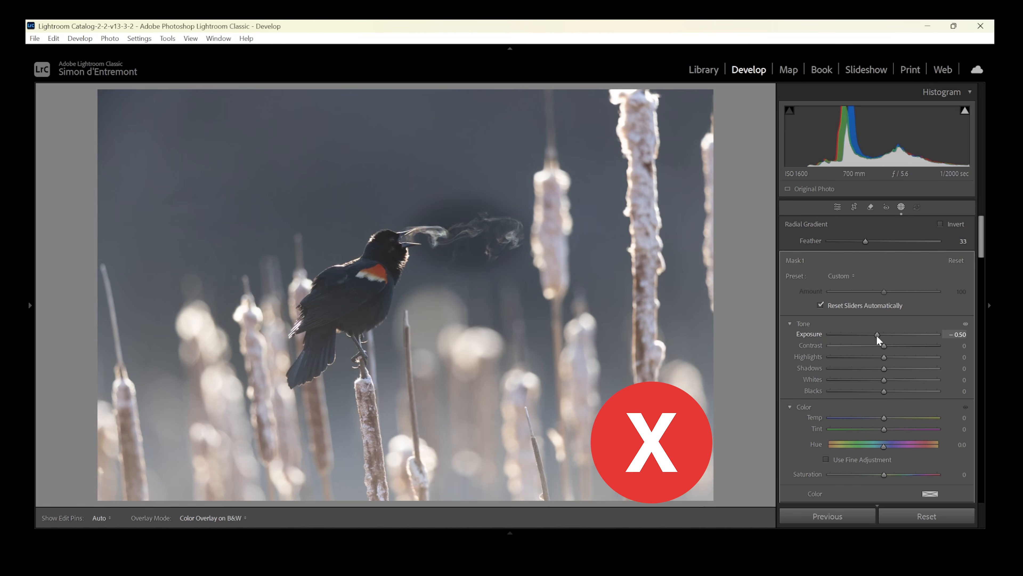
{"action": "left_click_drag", "start_coordinate": [884, 335], "coordinate": [883, 338]}
{"action": "double_click", "coordinate": [883, 335]}
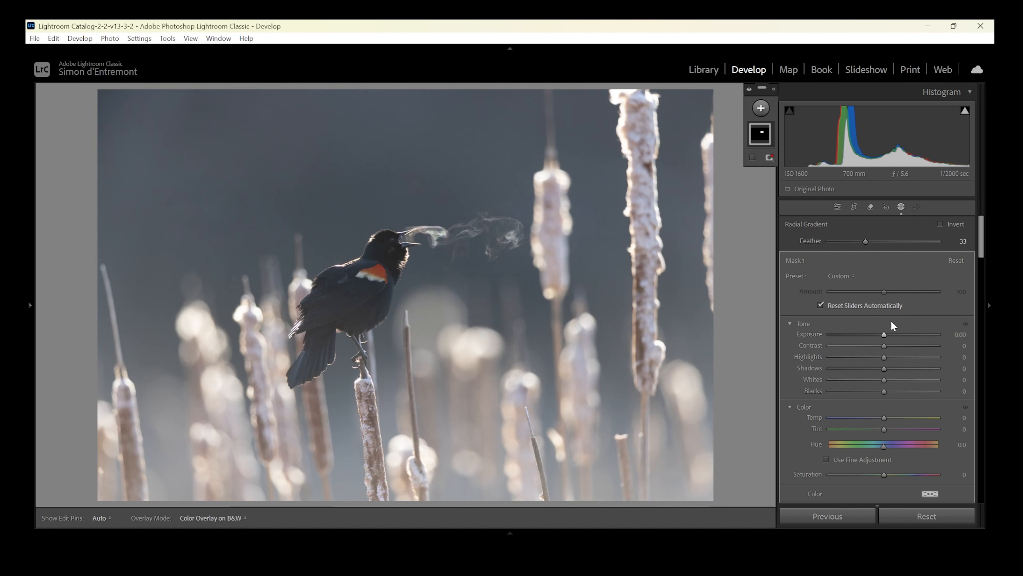
Intersect the radial mask with a luminance range sampled from the blackbird's bright breath.
{"action": "right_click", "coordinate": [760, 135]}
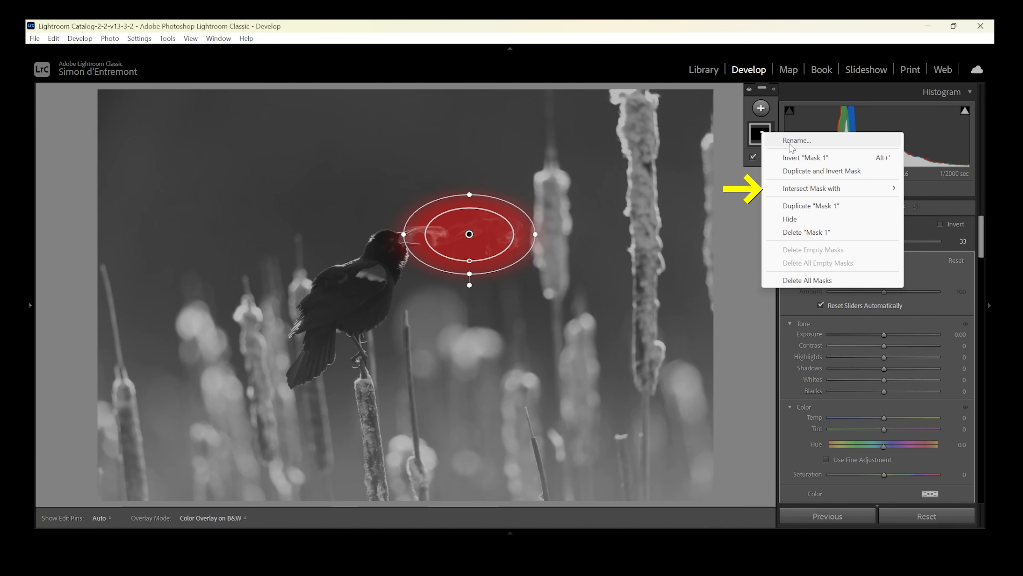
{"action": "mouse_move", "coordinate": [819, 189]}
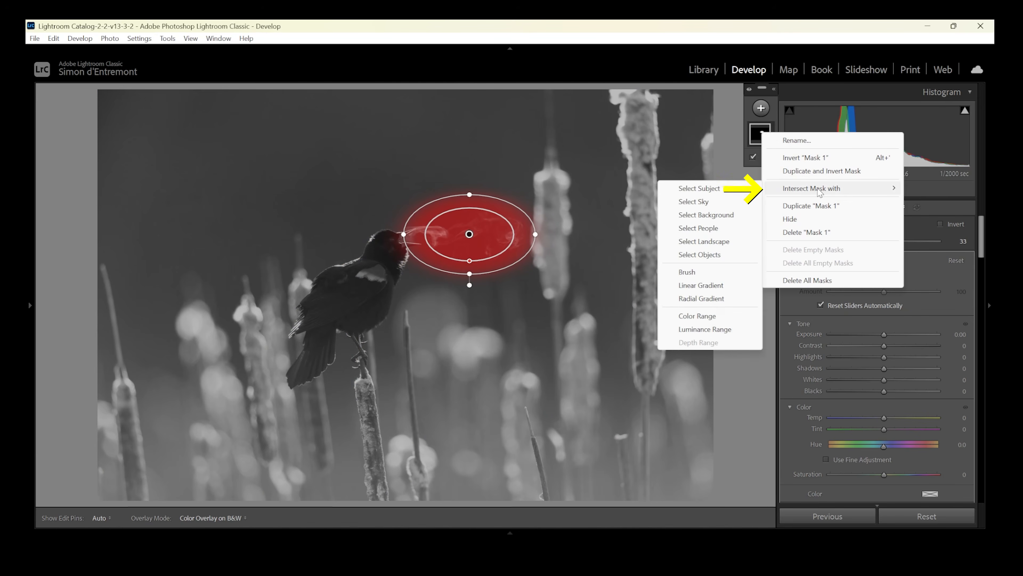
{"action": "left_click", "coordinate": [704, 330]}
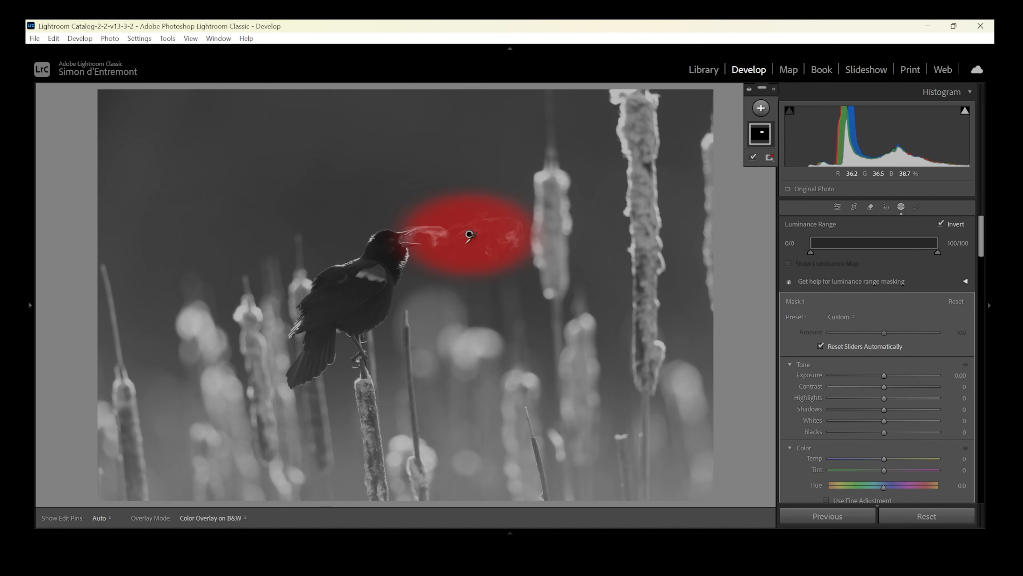
{"action": "left_click", "coordinate": [443, 234]}
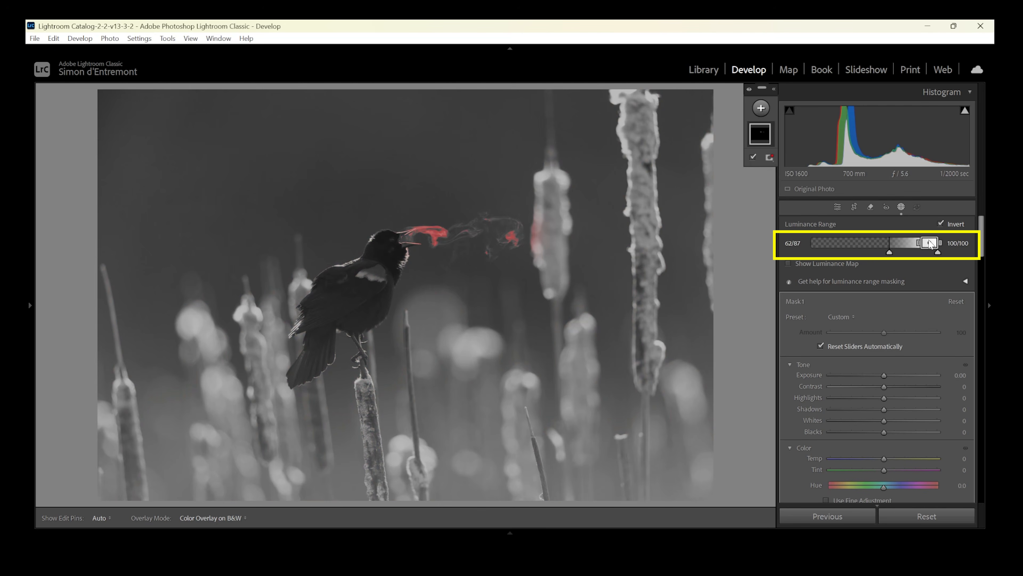
Widen the luminance range to 41/58–100/100 so the mask covers the fainter wisps of breath without the dark background.
{"action": "left_click_drag", "start_coordinate": [889, 254], "coordinate": [895, 256]}
{"action": "left_click_drag", "start_coordinate": [919, 242], "coordinate": [882, 251]}
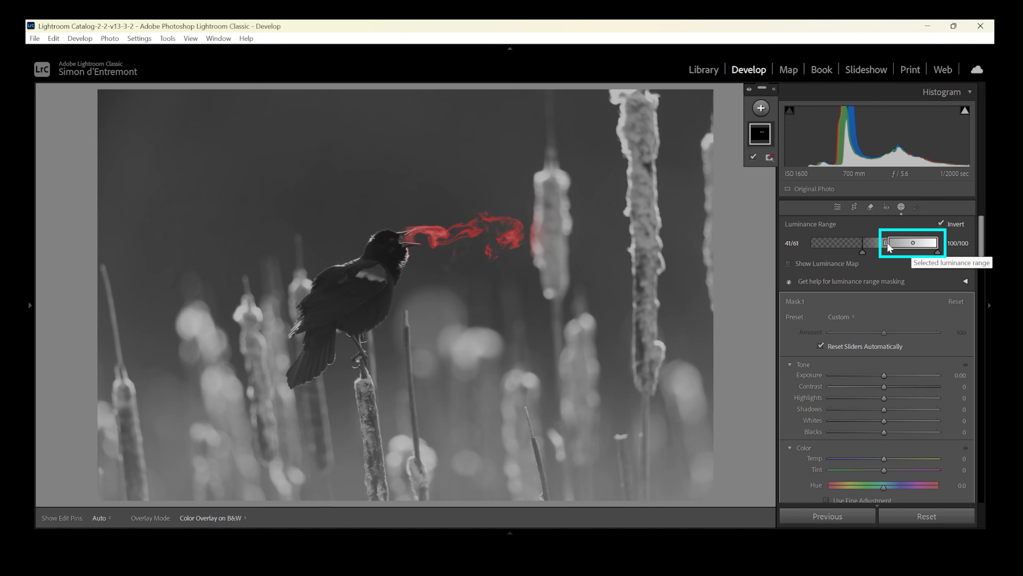
{"action": "left_click_drag", "start_coordinate": [885, 244], "coordinate": [882, 247]}
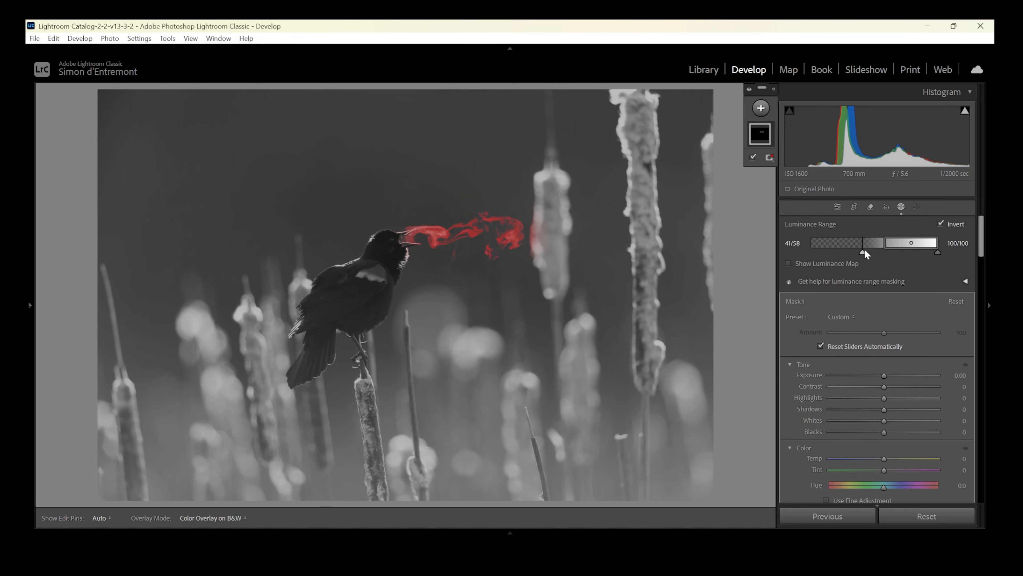
{"action": "left_click_drag", "start_coordinate": [862, 252], "coordinate": [857, 252]}
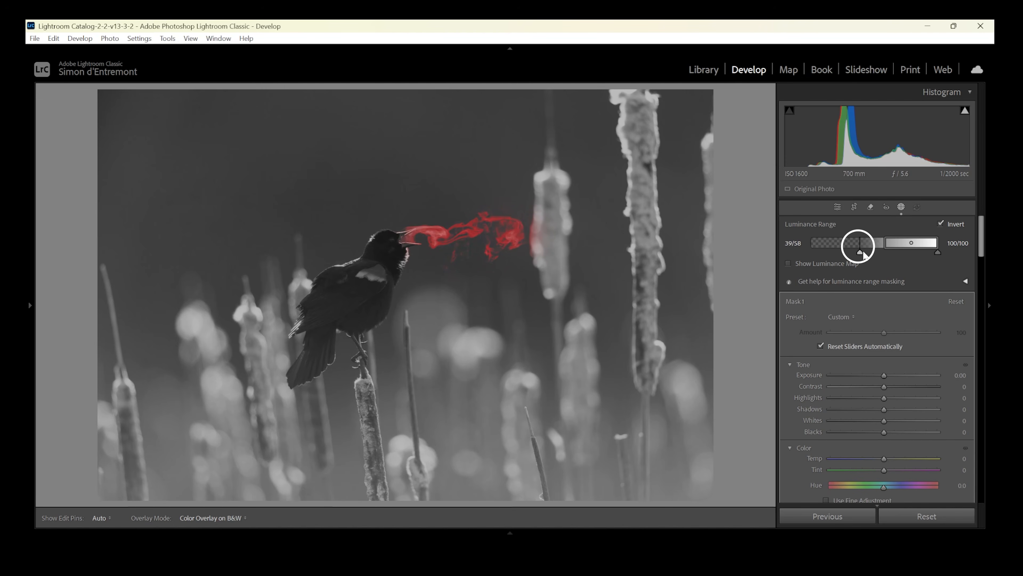
{"action": "left_click", "coordinate": [510, 225]}
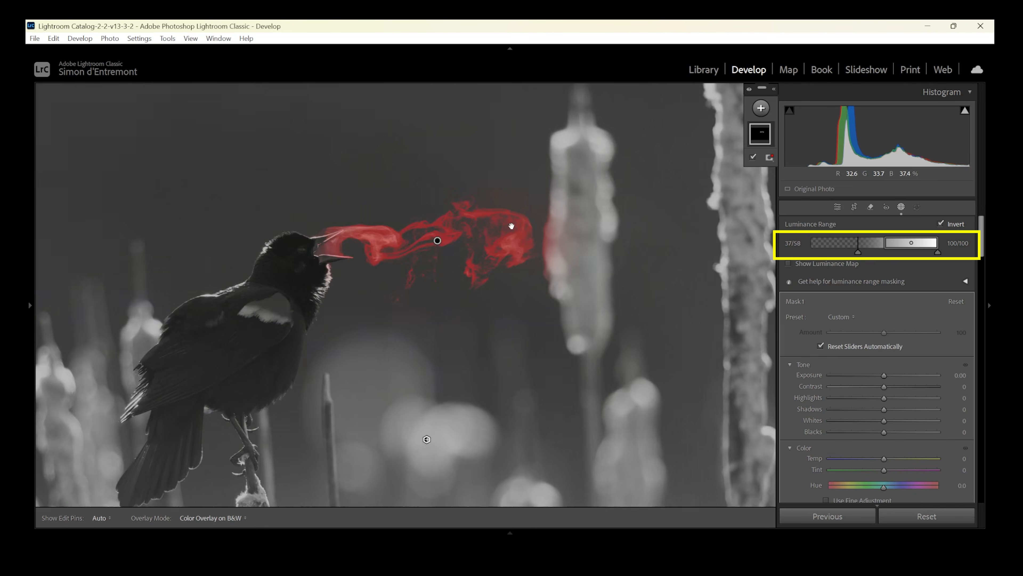
{"action": "left_click_drag", "start_coordinate": [858, 249], "coordinate": [859, 249]}
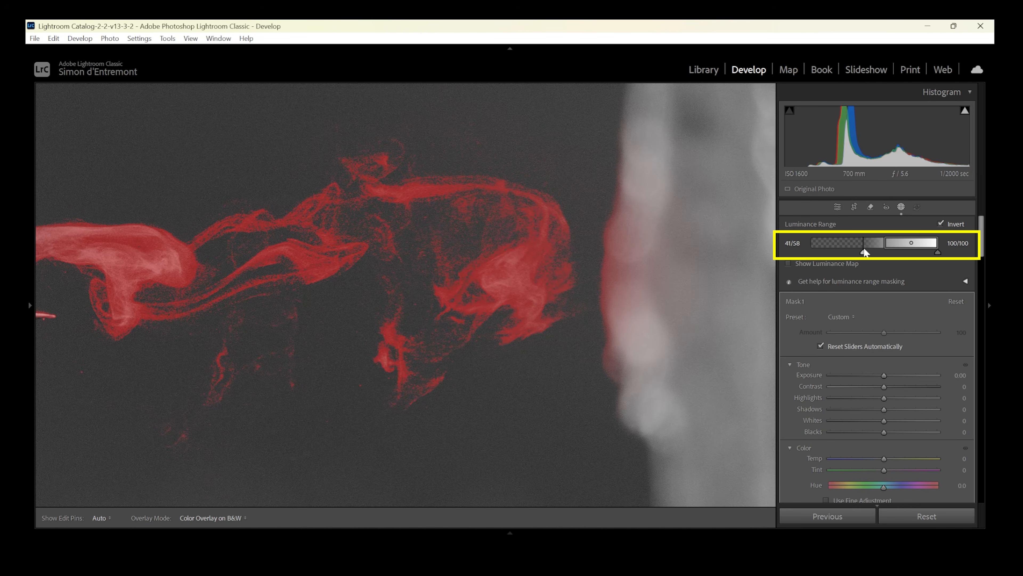
{"action": "left_click_drag", "start_coordinate": [864, 250], "coordinate": [864, 249]}
{"action": "left_click", "coordinate": [299, 267]}
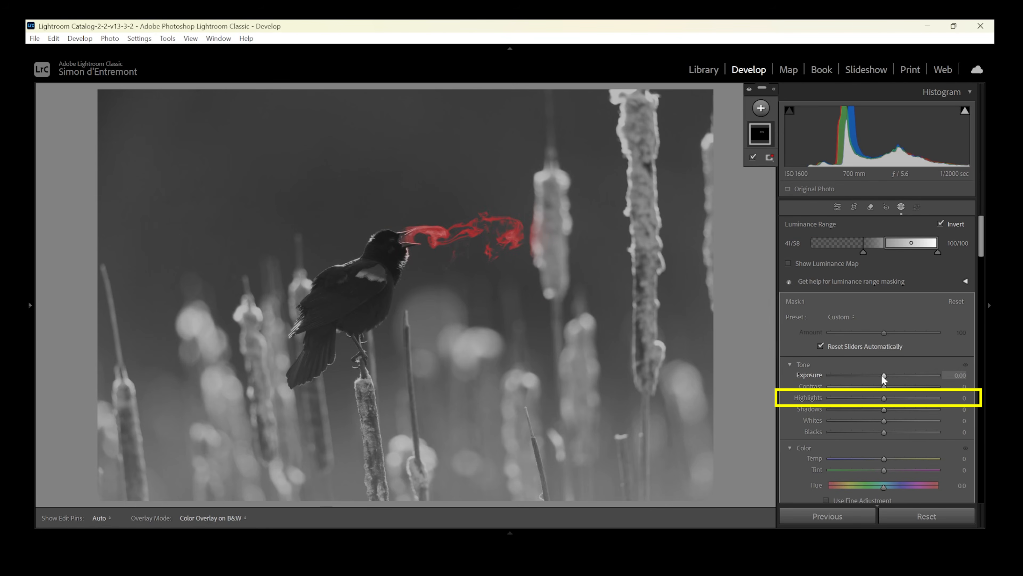
Brighten and warm the masked breath with highlights 36, whites 12 and temperature 19.
{"action": "left_click_drag", "start_coordinate": [884, 397], "coordinate": [903, 399]}
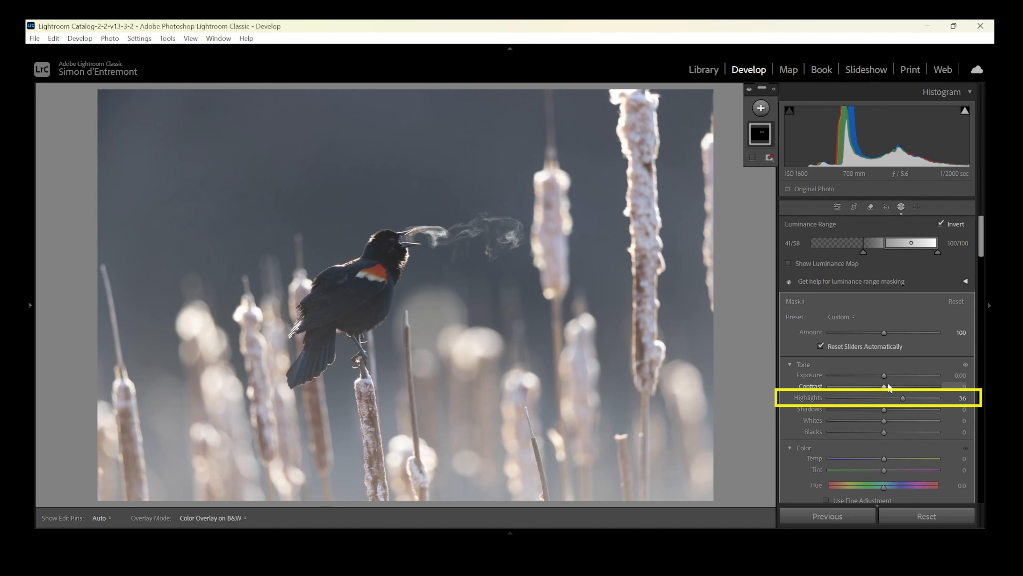
{"action": "mouse_move", "coordinate": [883, 421]}
{"action": "left_mouse_down"}
{"action": "mouse_move", "coordinate": [905, 421]}
{"action": "mouse_move", "coordinate": [891, 420]}
{"action": "left_mouse_up"}
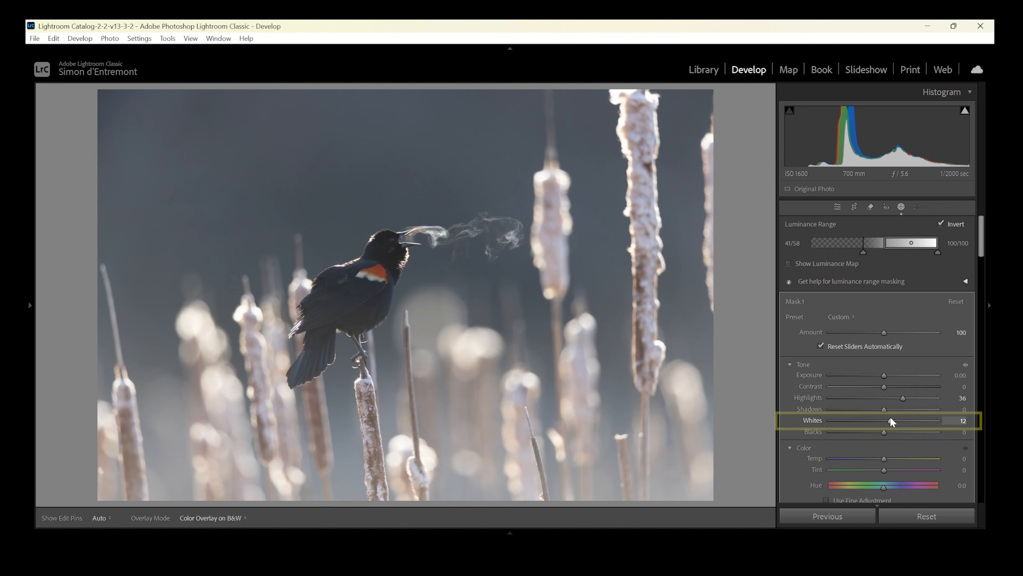
{"action": "left_click_drag", "start_coordinate": [885, 459], "coordinate": [890, 460]}
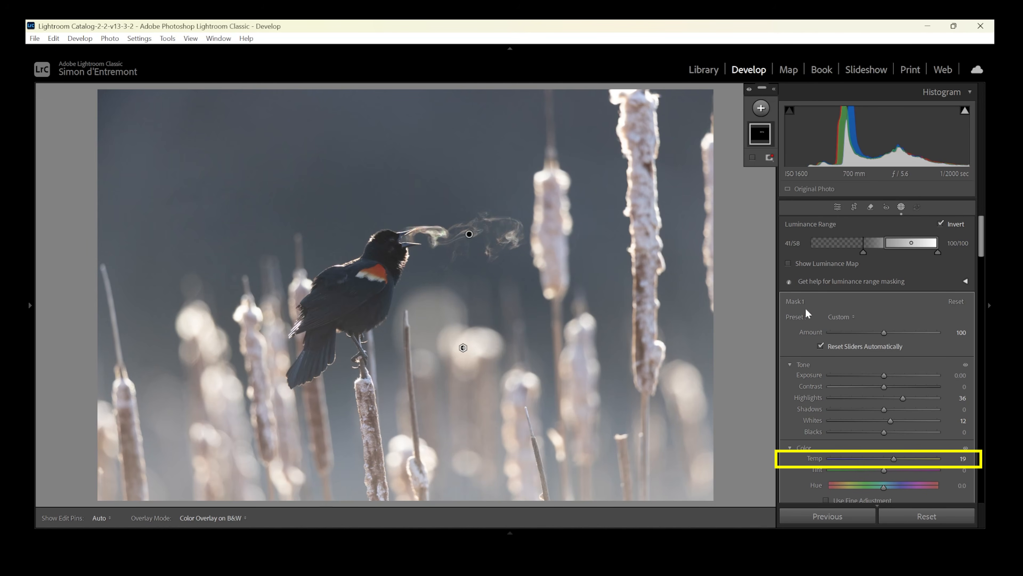
{"action": "left_click", "coordinate": [437, 240]}
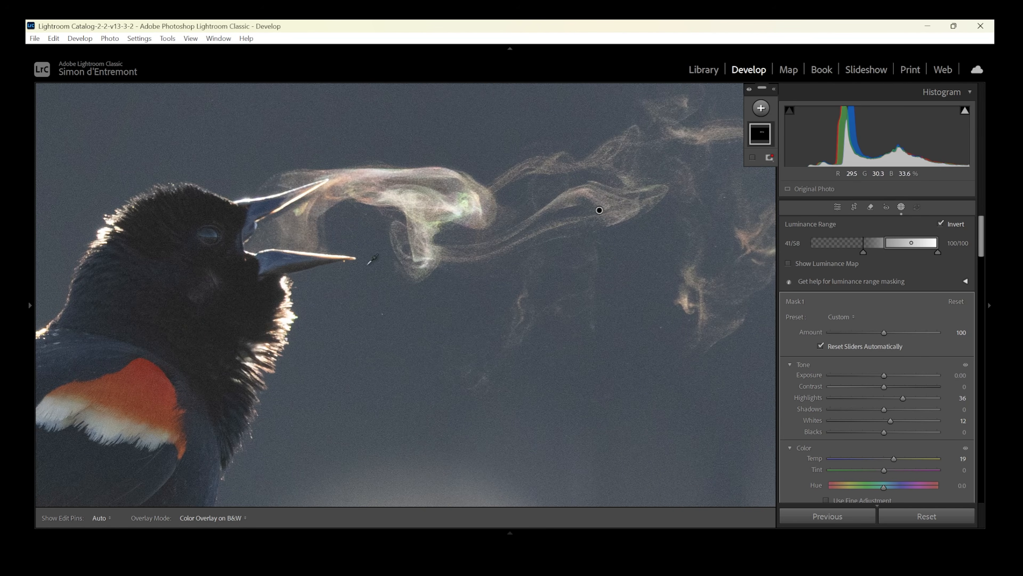
{"action": "left_click", "coordinate": [588, 263]}
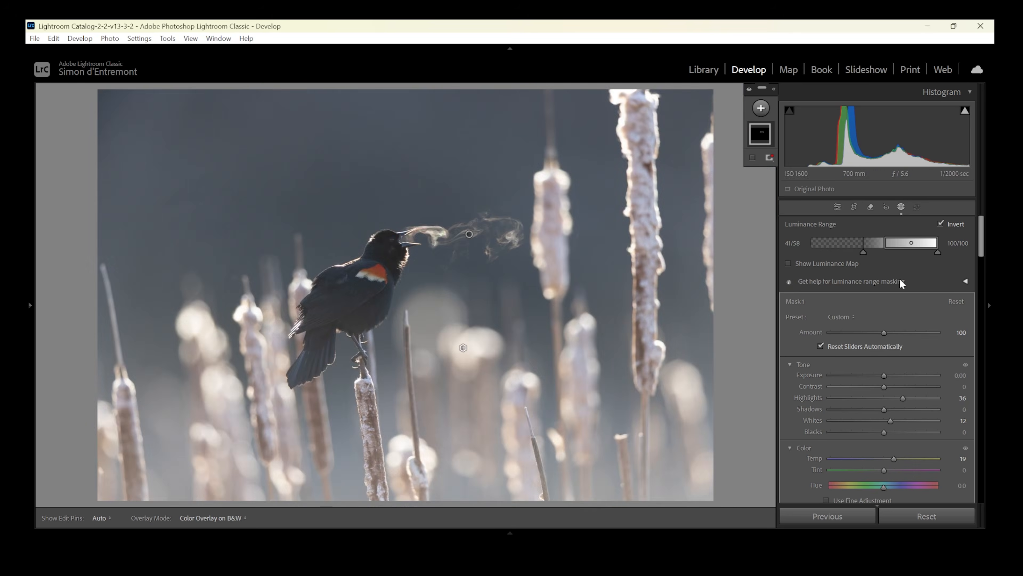
Set the breath mask's noise reduction to 62 and close the masking tools.
{"action": "left_click", "coordinate": [465, 232]}
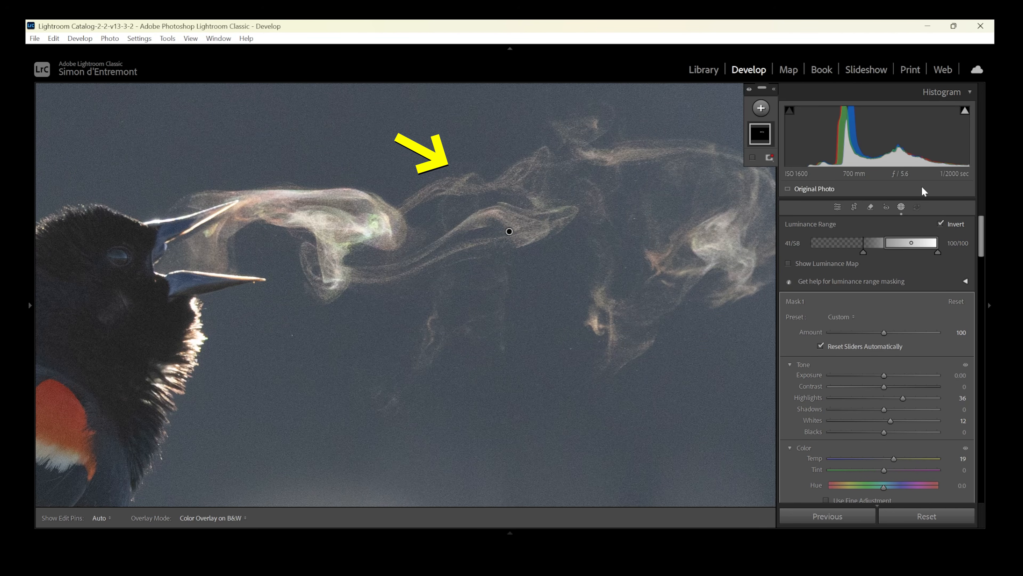
{"action": "left_click_drag", "start_coordinate": [978, 231], "coordinate": [986, 305]}
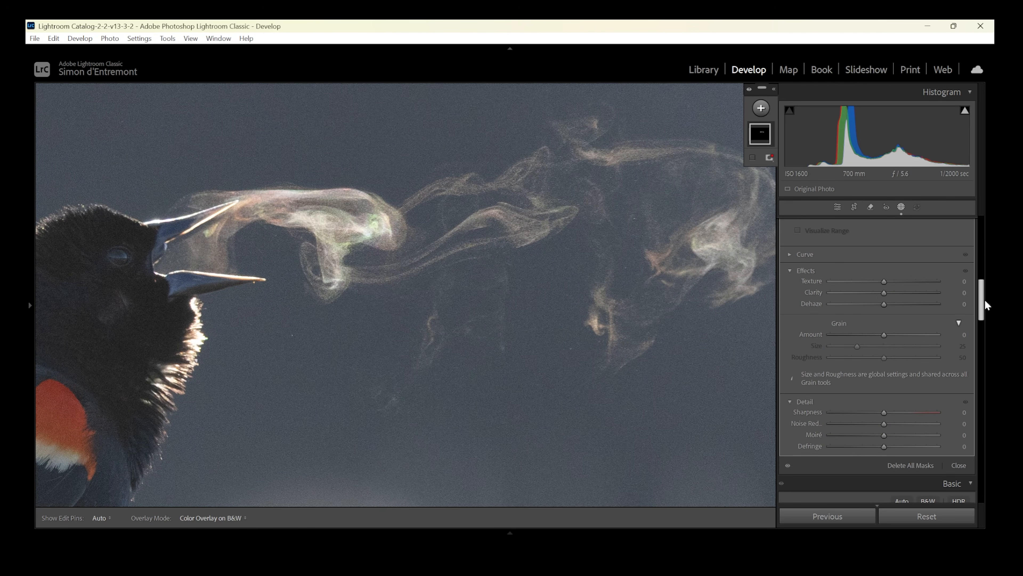
{"action": "scroll", "coordinate": [984, 305], "scroll_direction": "down", "scroll_amount": 2}
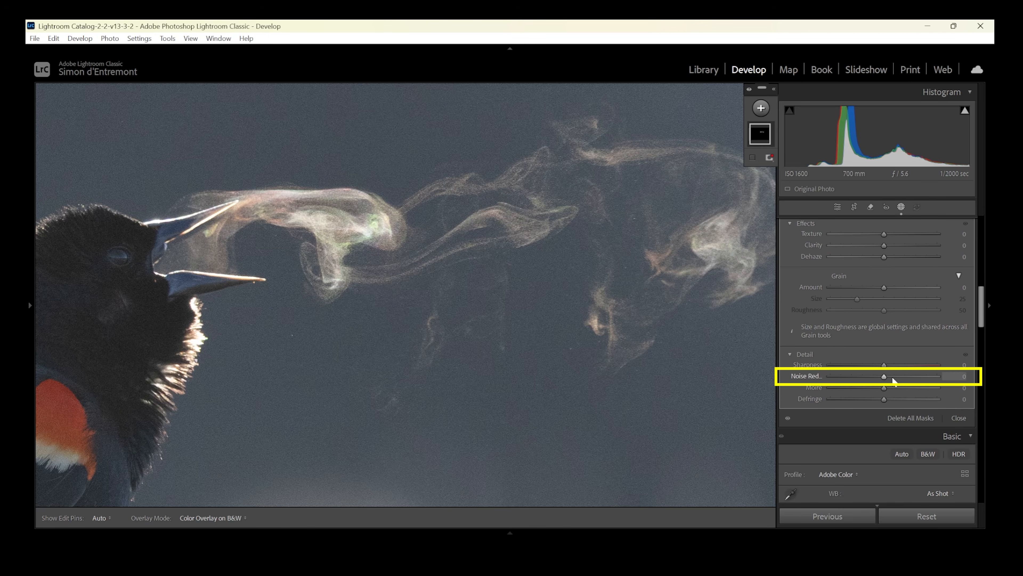
{"action": "left_click_drag", "start_coordinate": [884, 376], "coordinate": [907, 378]}
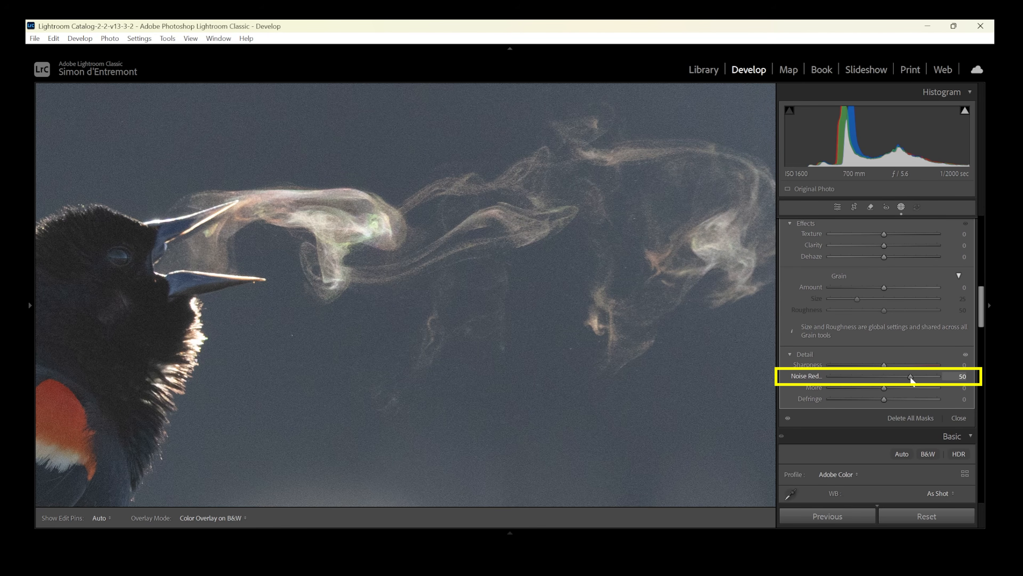
{"action": "left_click_drag", "start_coordinate": [920, 379], "coordinate": [917, 379]}
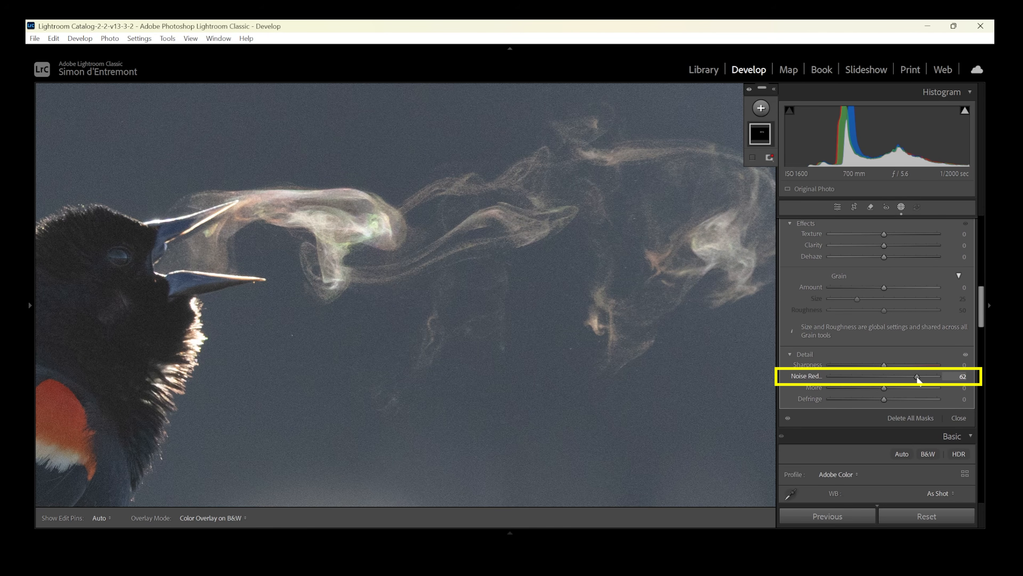
{"action": "left_click", "coordinate": [902, 207]}
{"action": "key", "text": "z"}
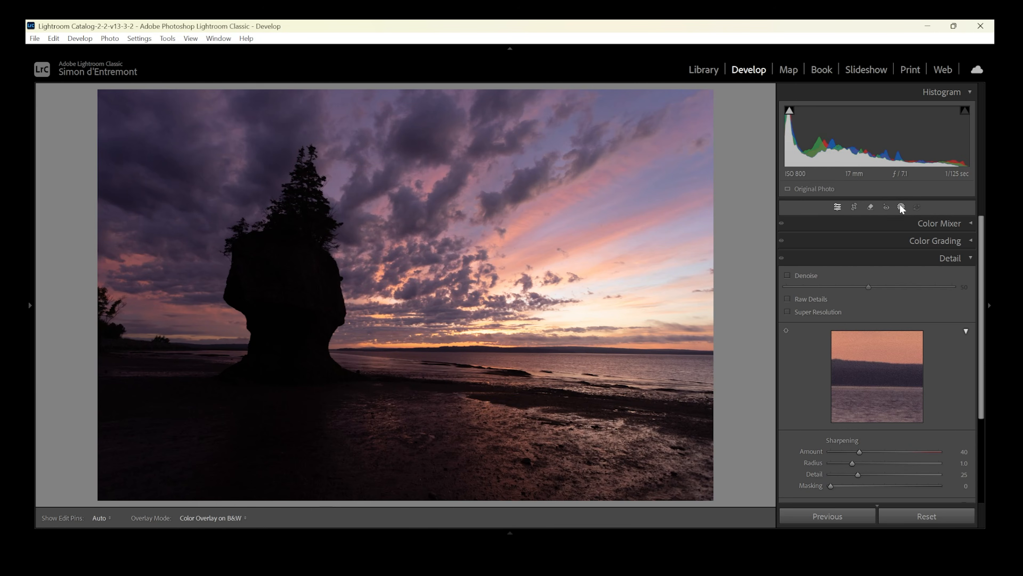
Create a sky mask on the sunset photo of the sea stack.
{"action": "left_click", "coordinate": [902, 207]}
{"action": "left_click", "coordinate": [876, 251]}
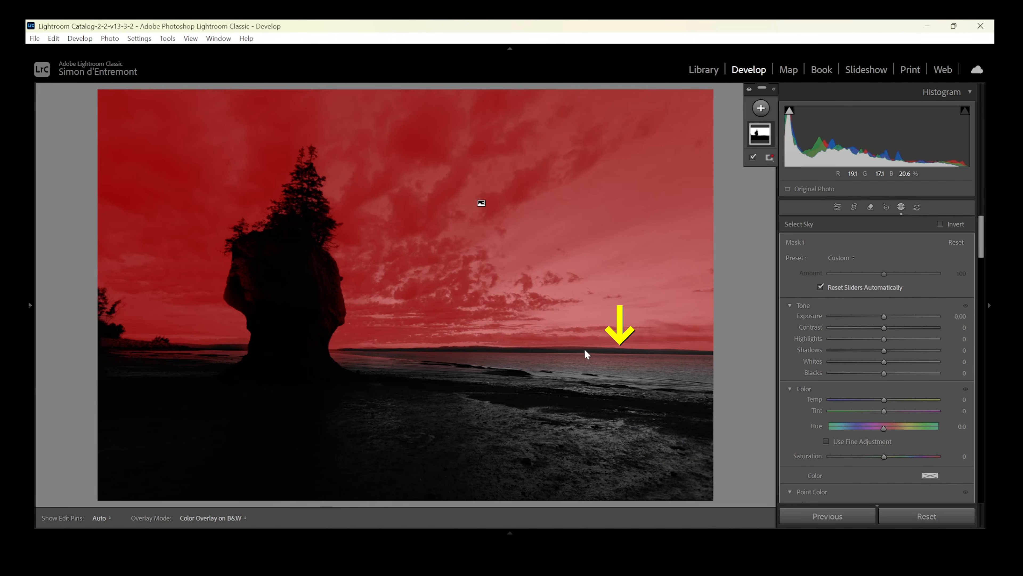
Try darkening the masked sky with exposure −2.44 and inspect the transition at the horizon.
{"action": "left_click_drag", "start_coordinate": [886, 316], "coordinate": [839, 321]}
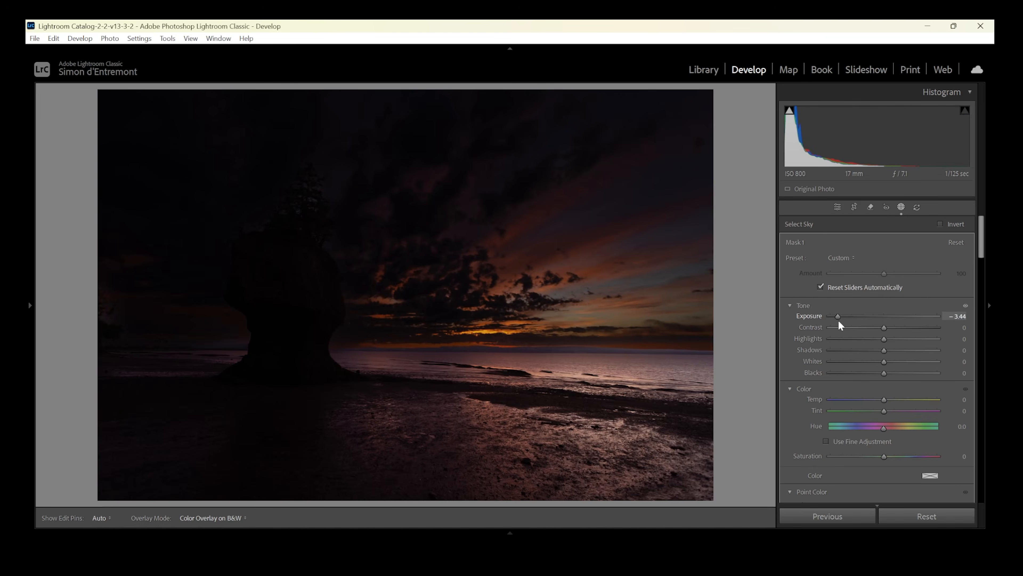
{"action": "left_click_drag", "start_coordinate": [902, 321], "coordinate": [843, 322]}
{"action": "left_click", "coordinate": [587, 356]}
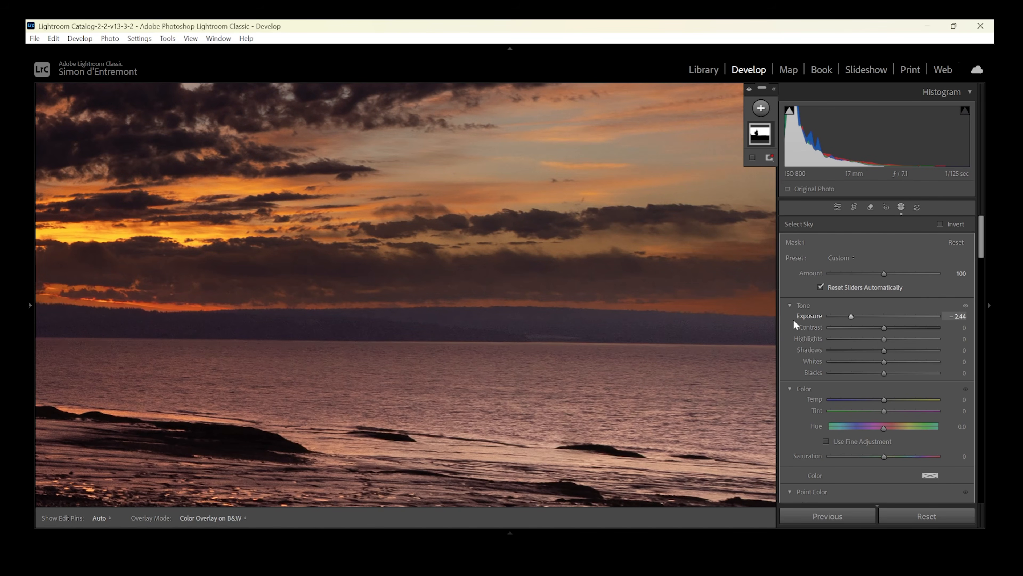
{"action": "left_click", "coordinate": [500, 311]}
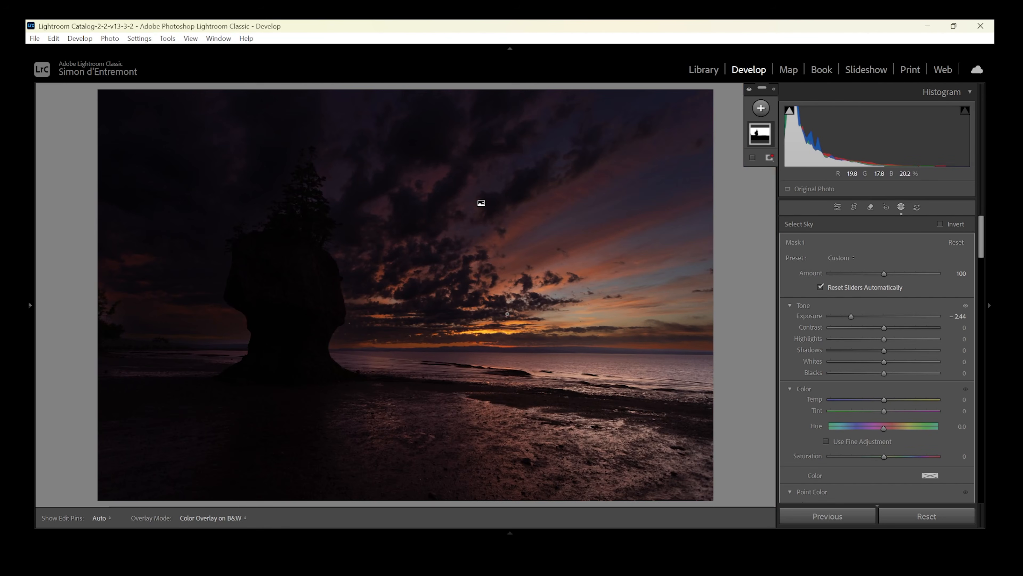
{"action": "left_click_drag", "start_coordinate": [855, 317], "coordinate": [868, 316]}
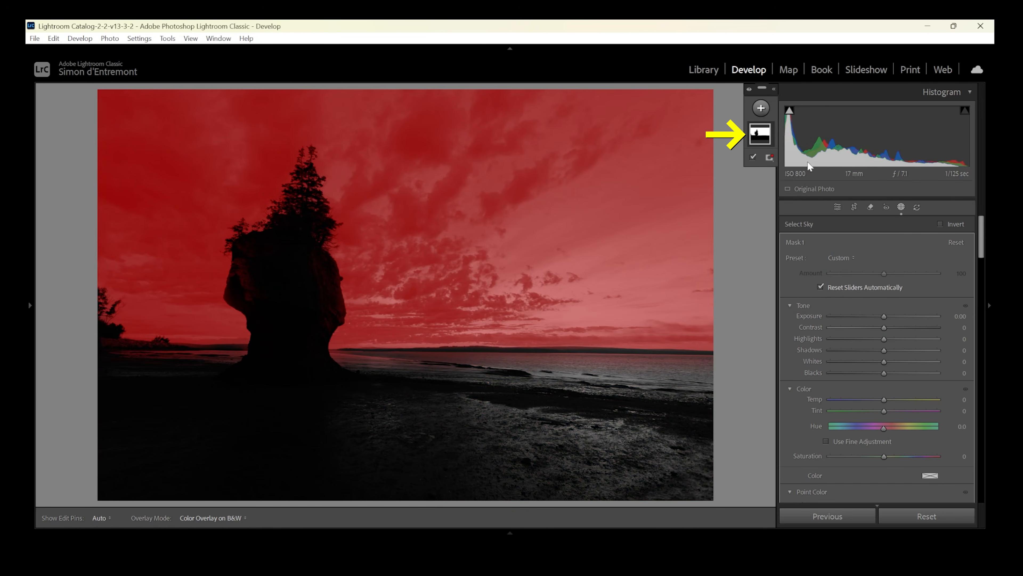
Intersect the sky mask with a linear gradient that fades from the upper sky down to just below the horizon.
{"action": "right_click", "coordinate": [760, 140]}
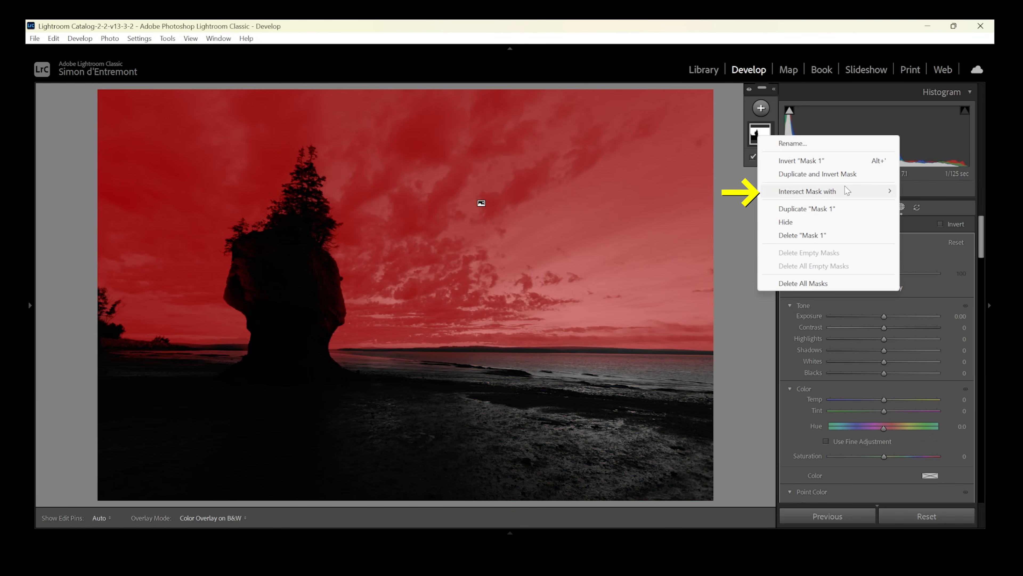
{"action": "mouse_move", "coordinate": [845, 192]}
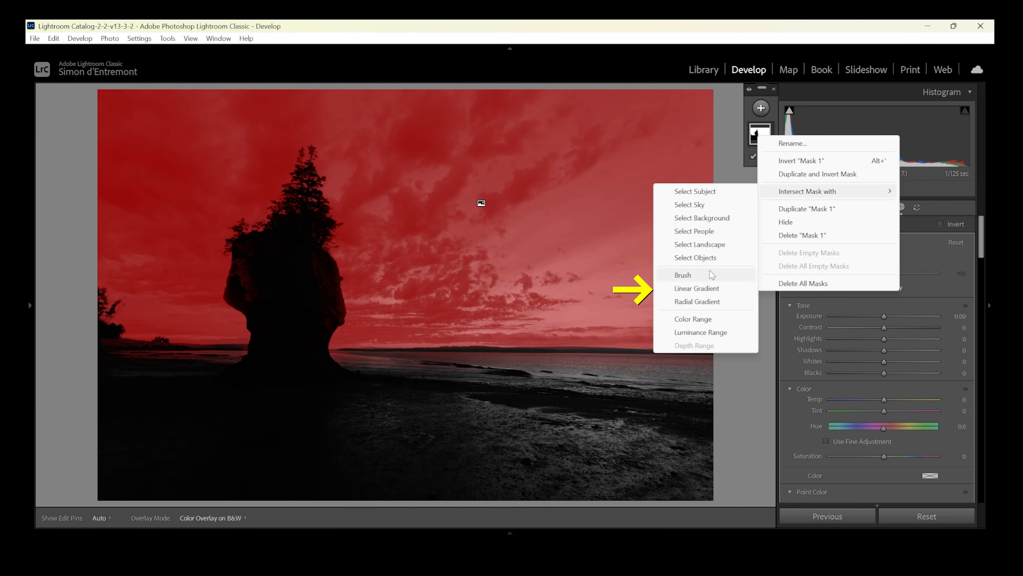
{"action": "left_click", "coordinate": [710, 290]}
{"action": "left_click_drag", "start_coordinate": [433, 145], "coordinate": [434, 362]}
{"action": "mouse_move", "coordinate": [434, 254]}
{"action": "left_mouse_down"}
{"action": "mouse_move", "coordinate": [438, 282]}
{"action": "mouse_move", "coordinate": [439, 270]}
{"action": "left_mouse_up"}
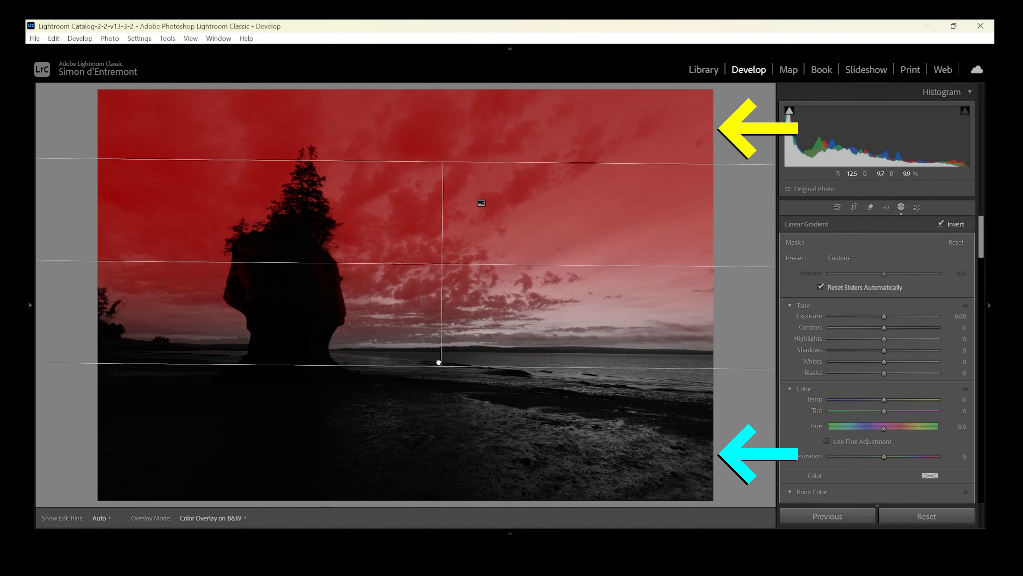
{"action": "left_click_drag", "start_coordinate": [438, 362], "coordinate": [436, 377]}
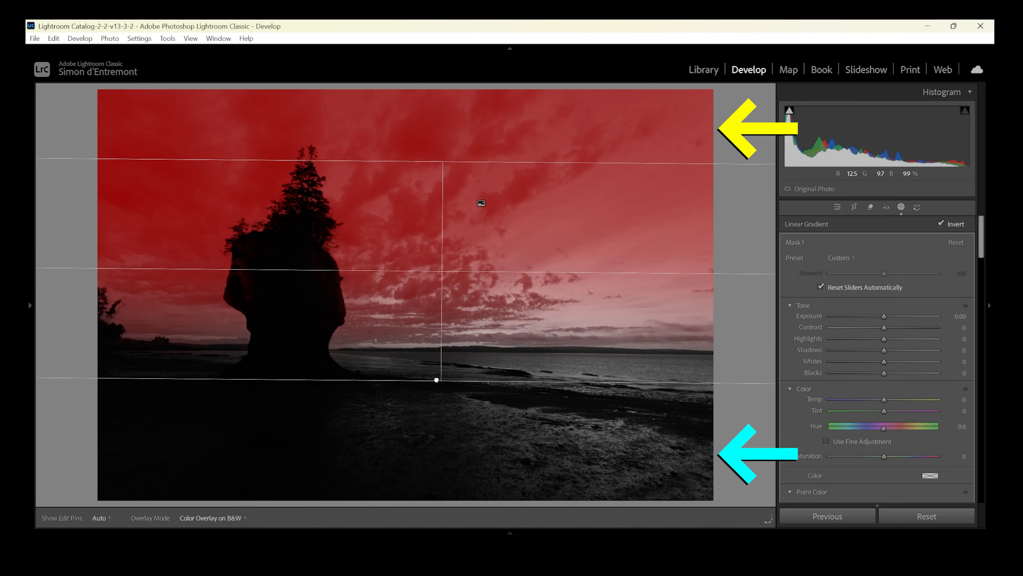
Adjust the intersected sky mask to exposure −0.61, contrast 22, temperature 17 and shadows 55, and lower its highlights.
{"action": "left_click_drag", "start_coordinate": [884, 316], "coordinate": [878, 323]}
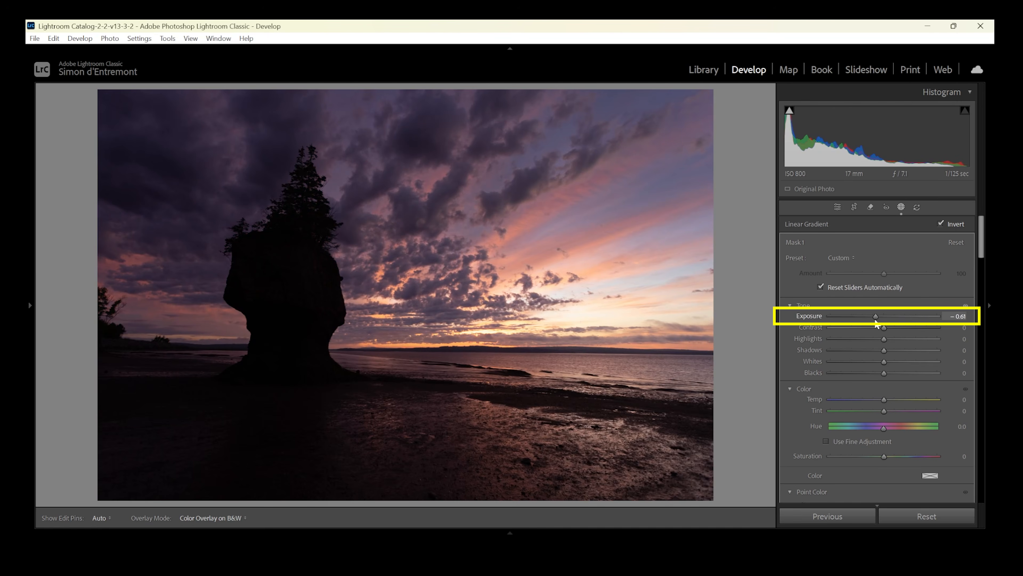
{"action": "left_click_drag", "start_coordinate": [885, 327], "coordinate": [896, 327]}
{"action": "left_click_drag", "start_coordinate": [883, 399], "coordinate": [895, 400]}
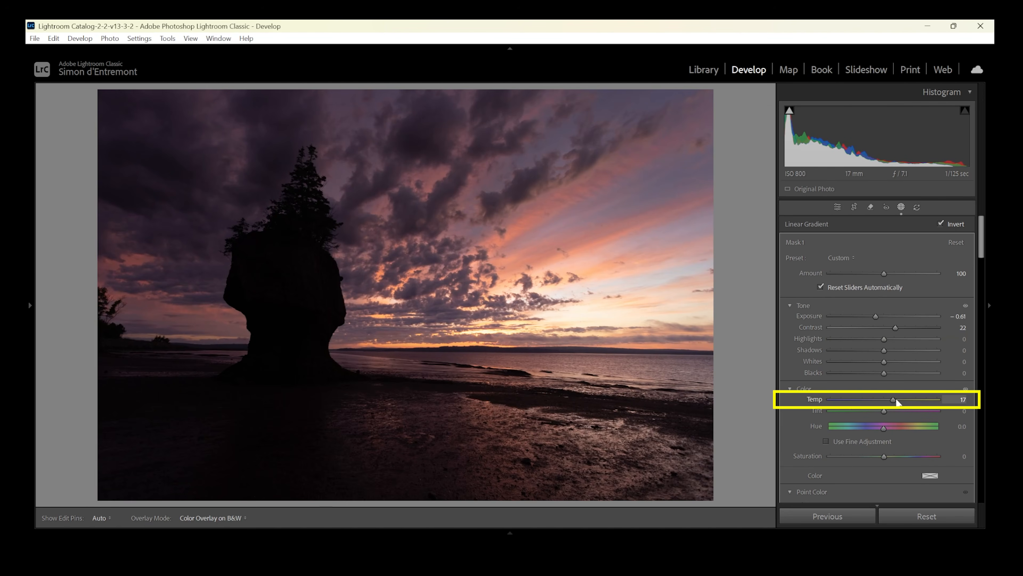
{"action": "left_click_drag", "start_coordinate": [884, 349], "coordinate": [914, 349]}
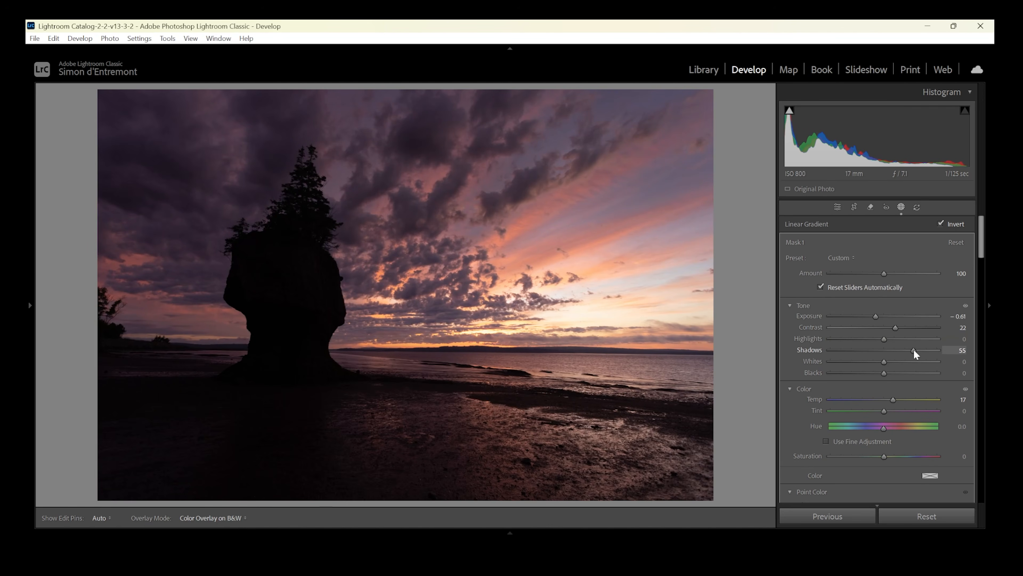
{"action": "left_click_drag", "start_coordinate": [884, 339], "coordinate": [869, 344]}
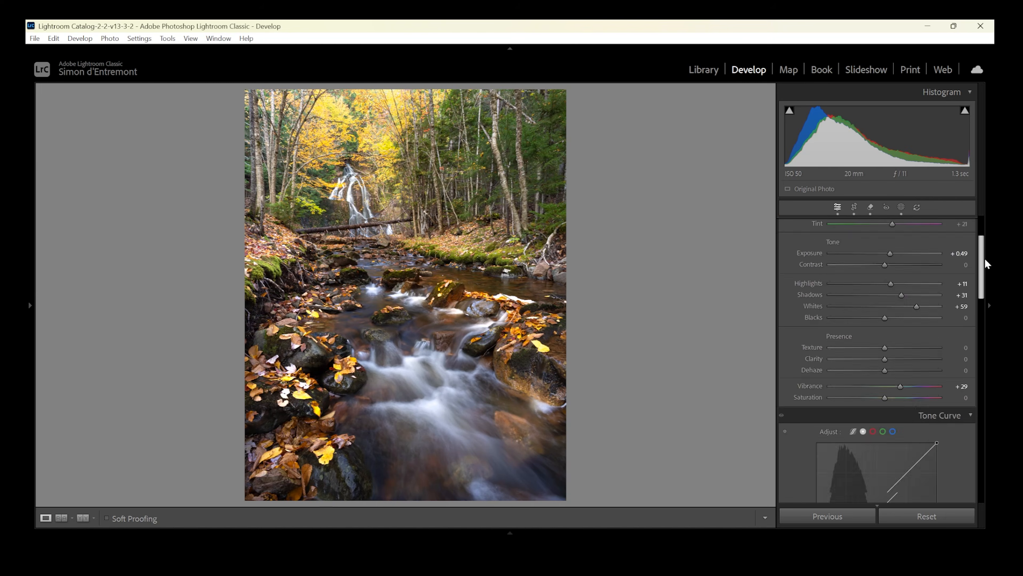
Darken the edges of the autumn waterfall photo slightly with a negative post-crop vignetting amount.
{"action": "scroll", "coordinate": [878, 363], "scroll_direction": "down", "scroll_amount": 10}
{"action": "scroll", "coordinate": [993, 478], "scroll_direction": "down", "scroll_amount": 1}
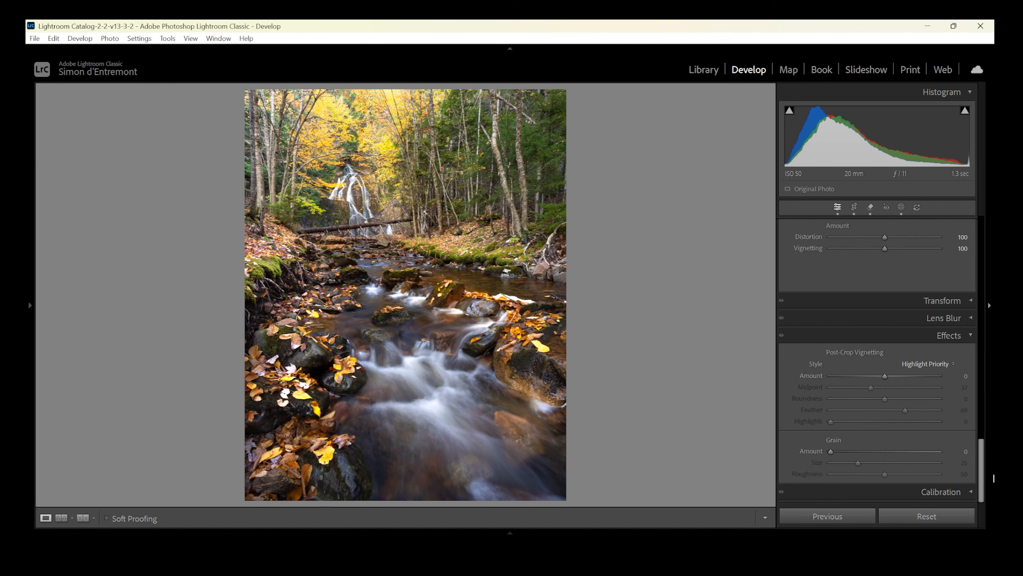
{"action": "left_click_drag", "start_coordinate": [881, 376], "coordinate": [876, 376]}
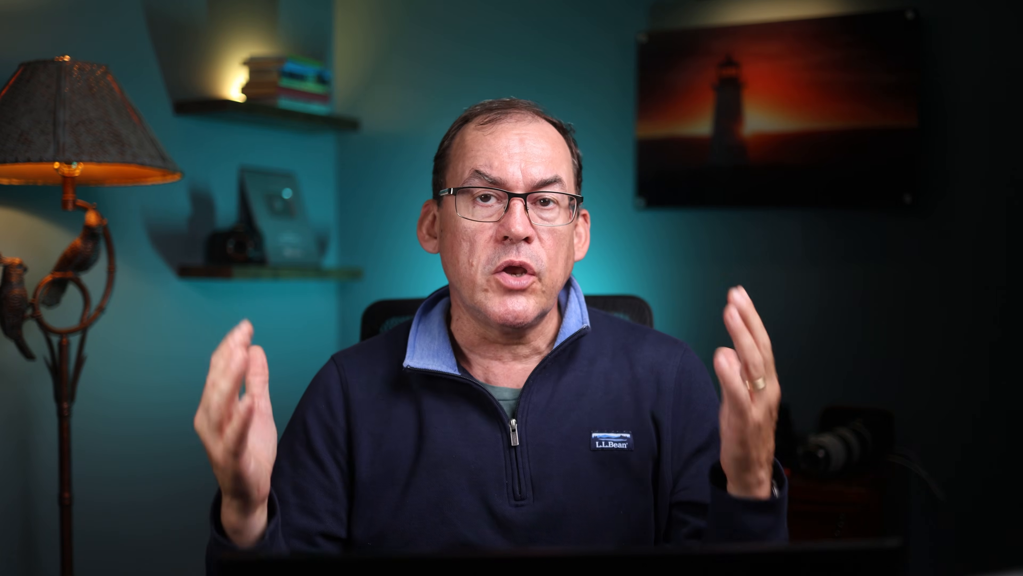